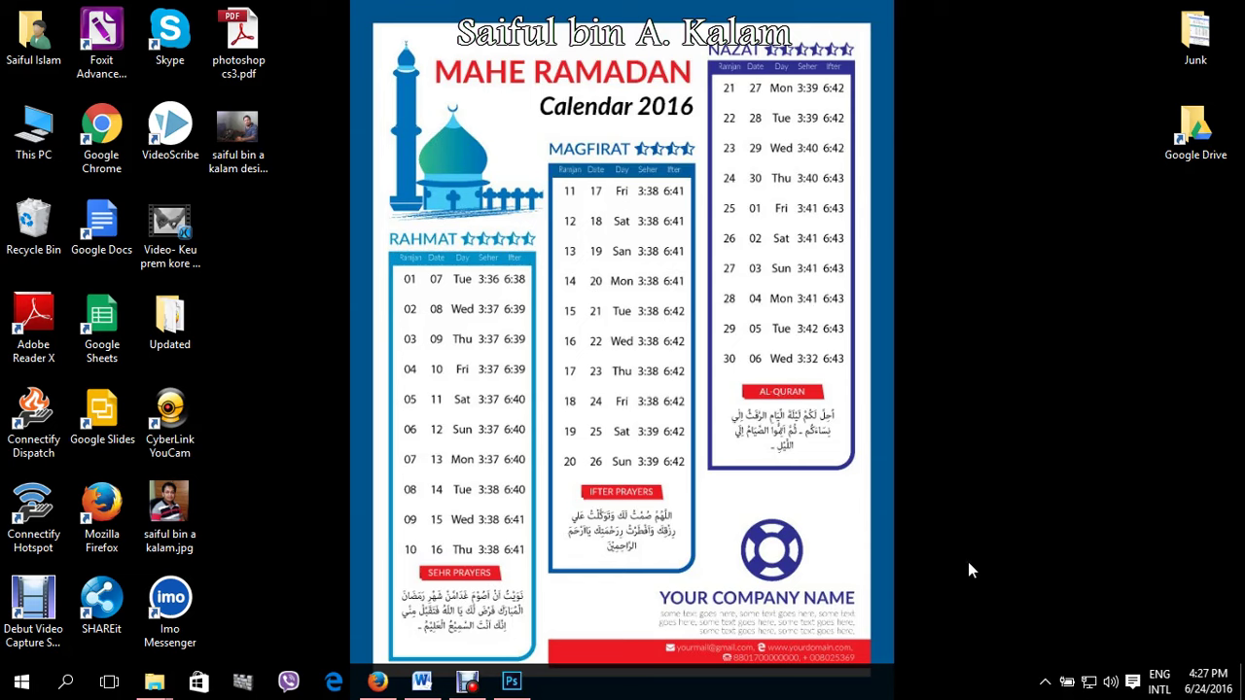
- Open the designer photo from the desktop, close it, and refresh the desktop twice
double_click(252, 136)
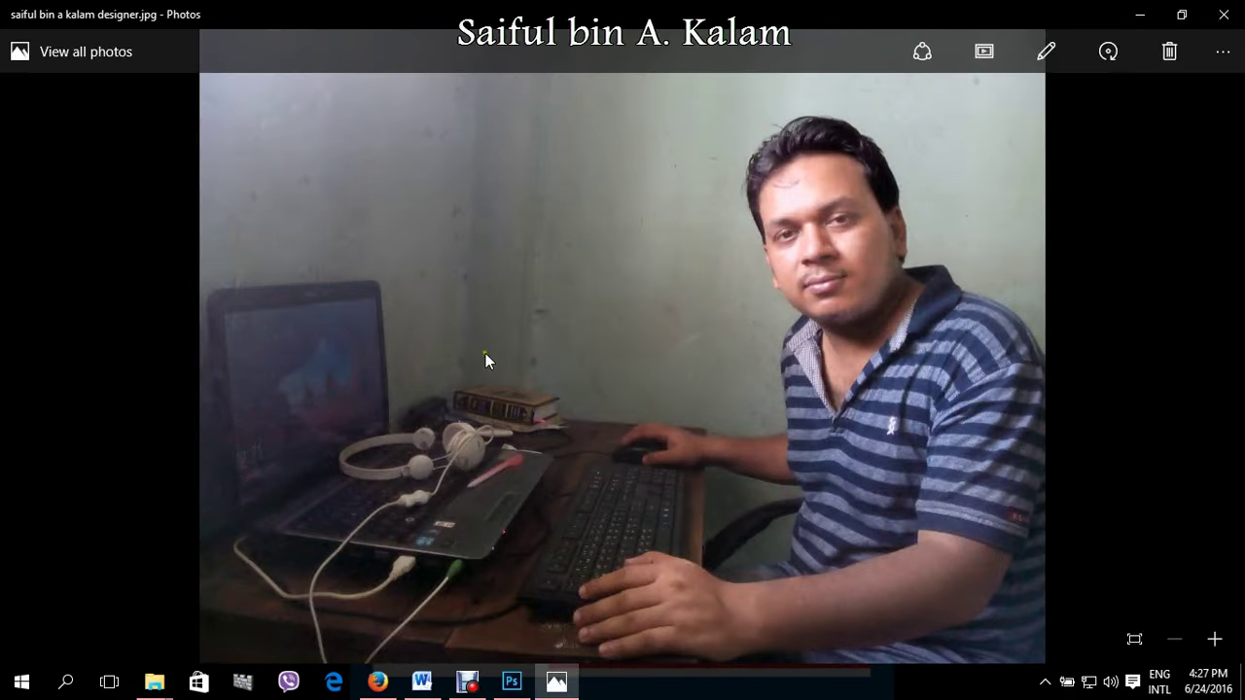
click(1223, 13)
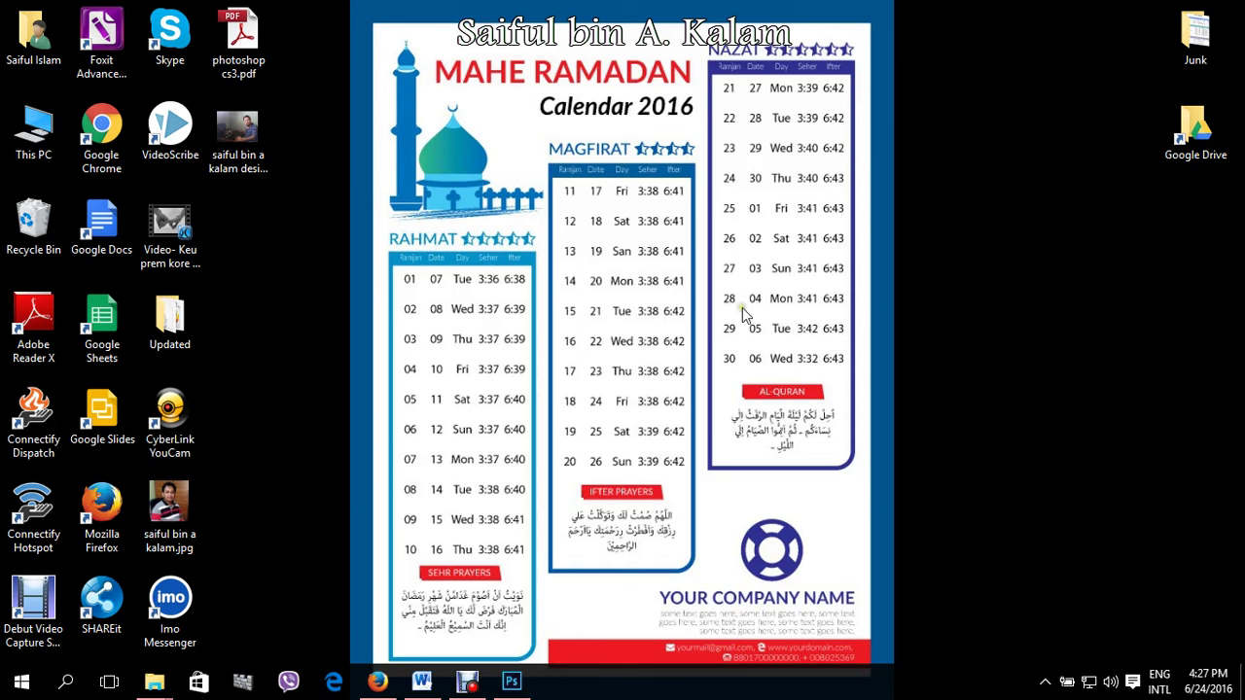
right_click(332, 270)
click(411, 323)
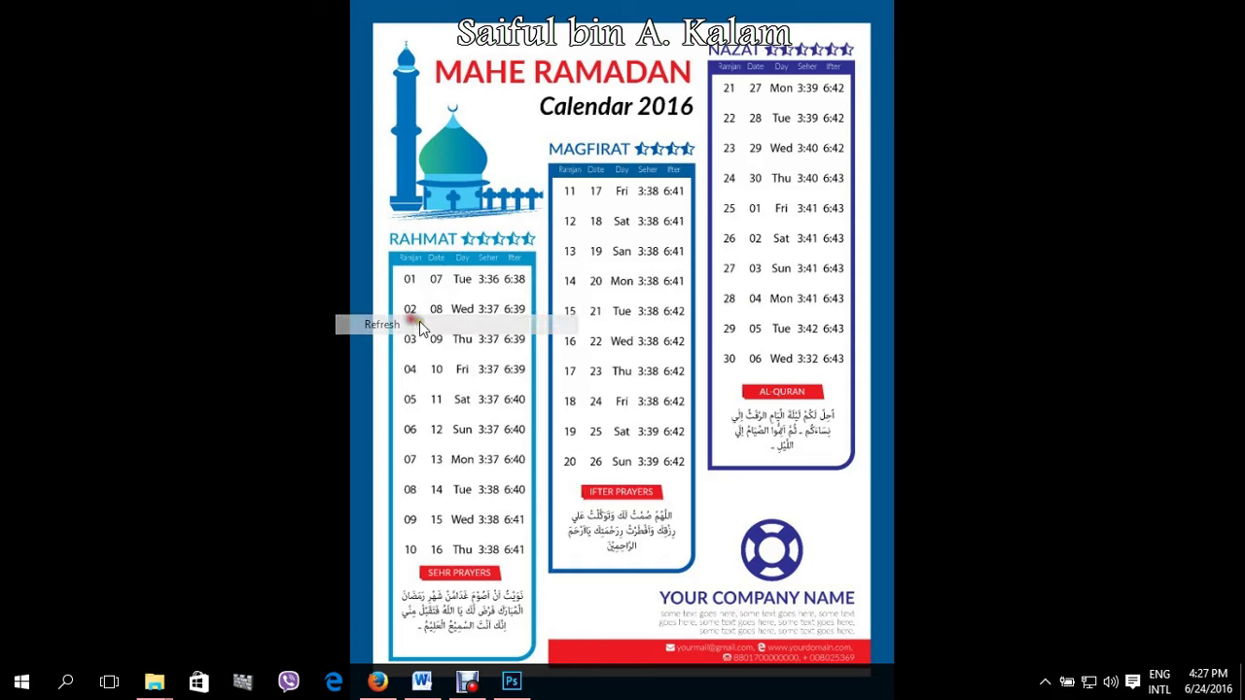
right_click(439, 282)
click(545, 338)
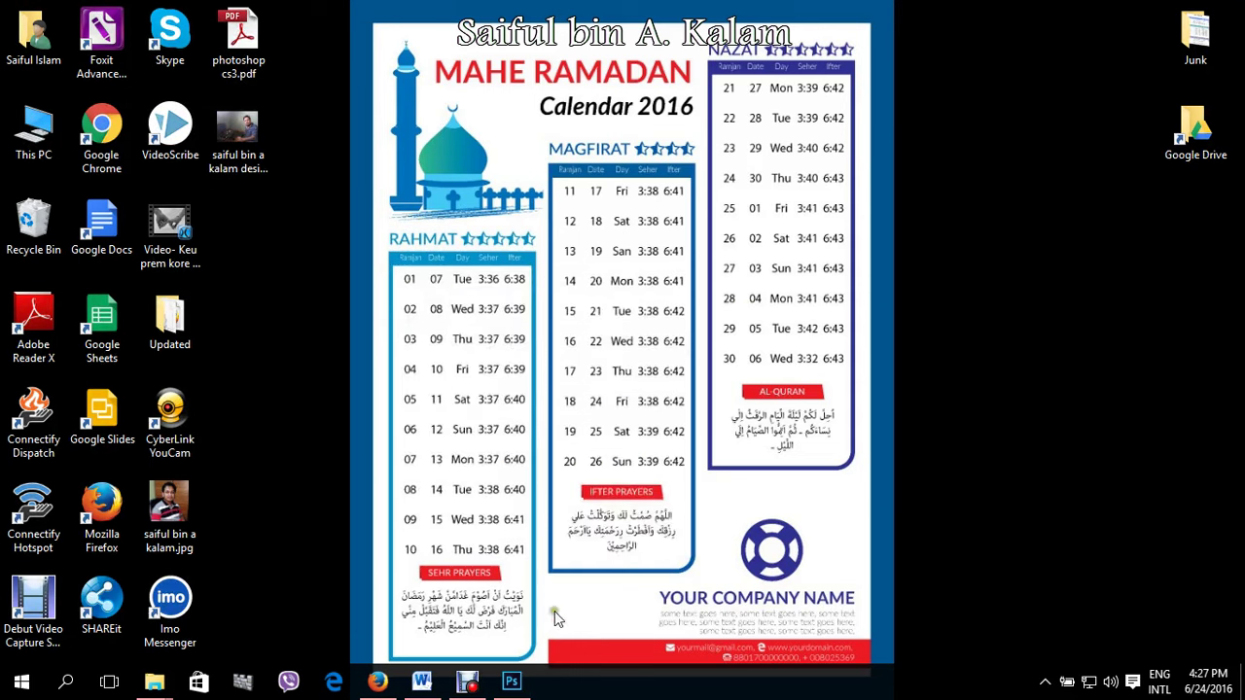
- Start a new blank Word document and type 'How to make JPG'
mouse_move(516, 686)
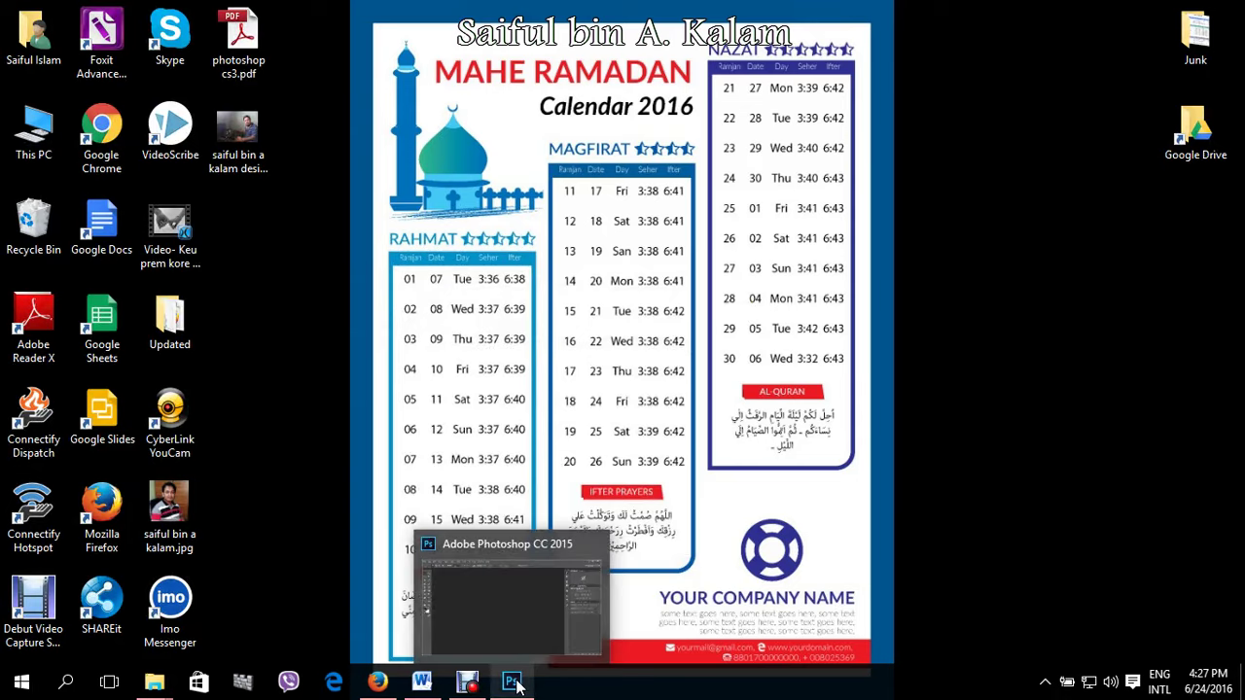
click(423, 686)
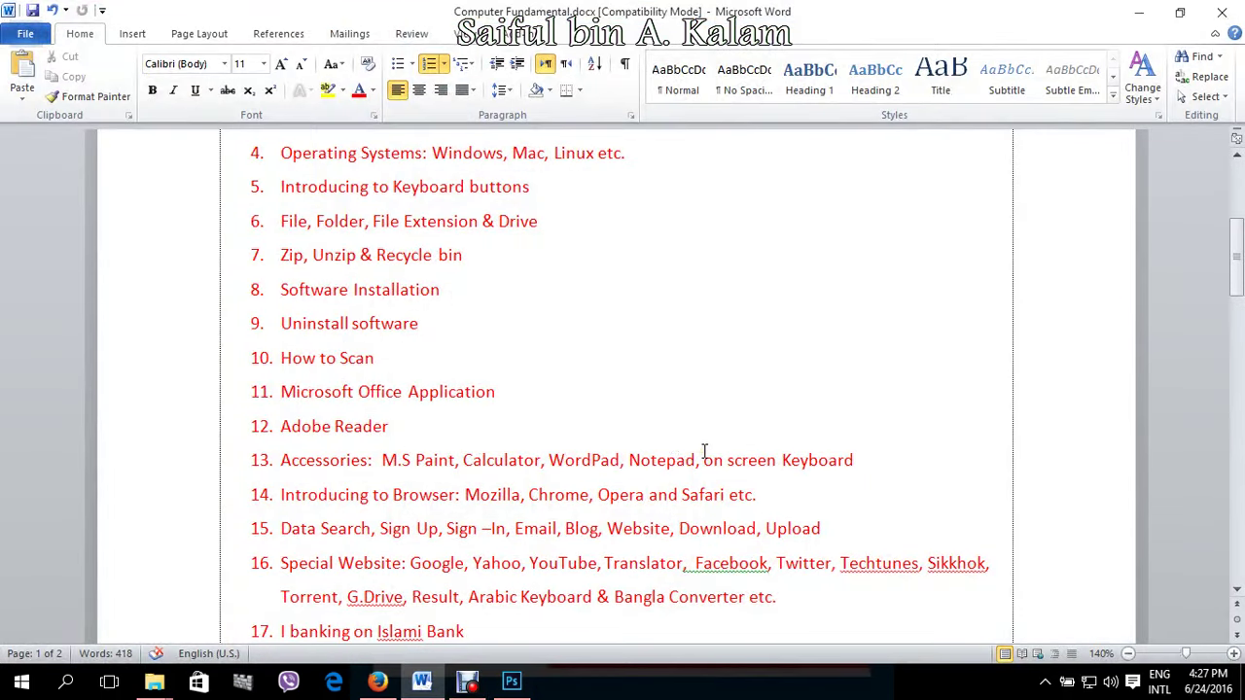
key(ctrl+n)
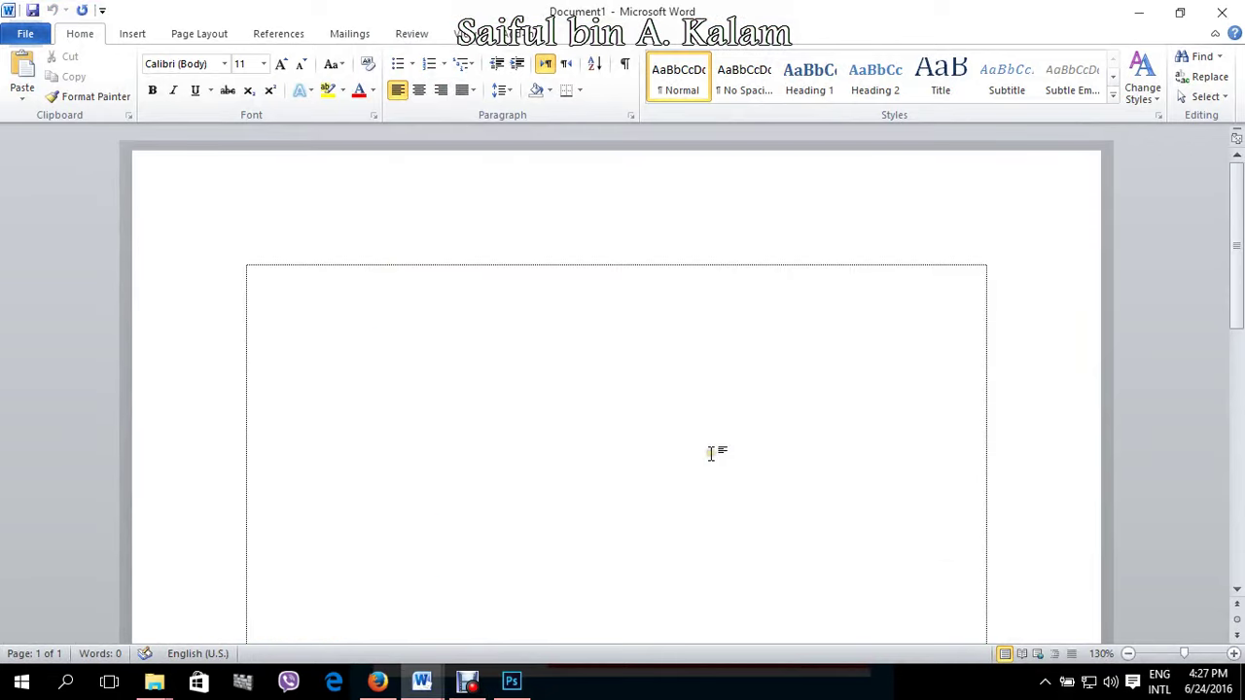
scroll(609, 474, up, 2)
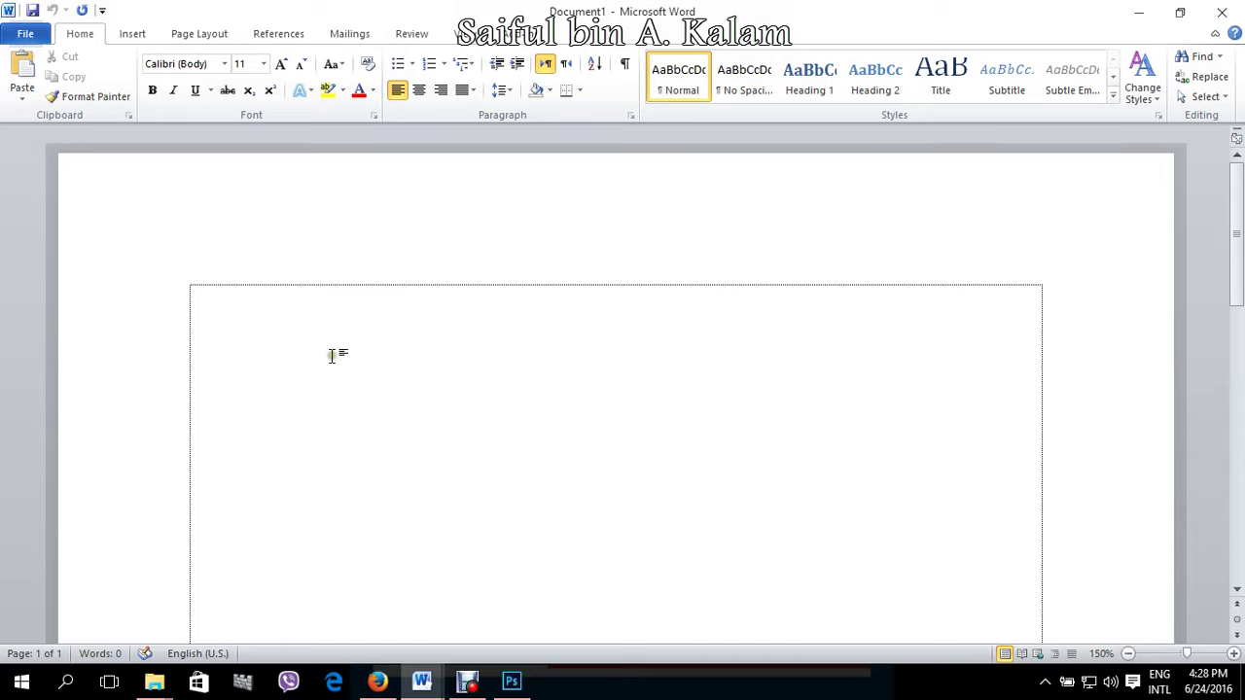
text(How to make JPG)
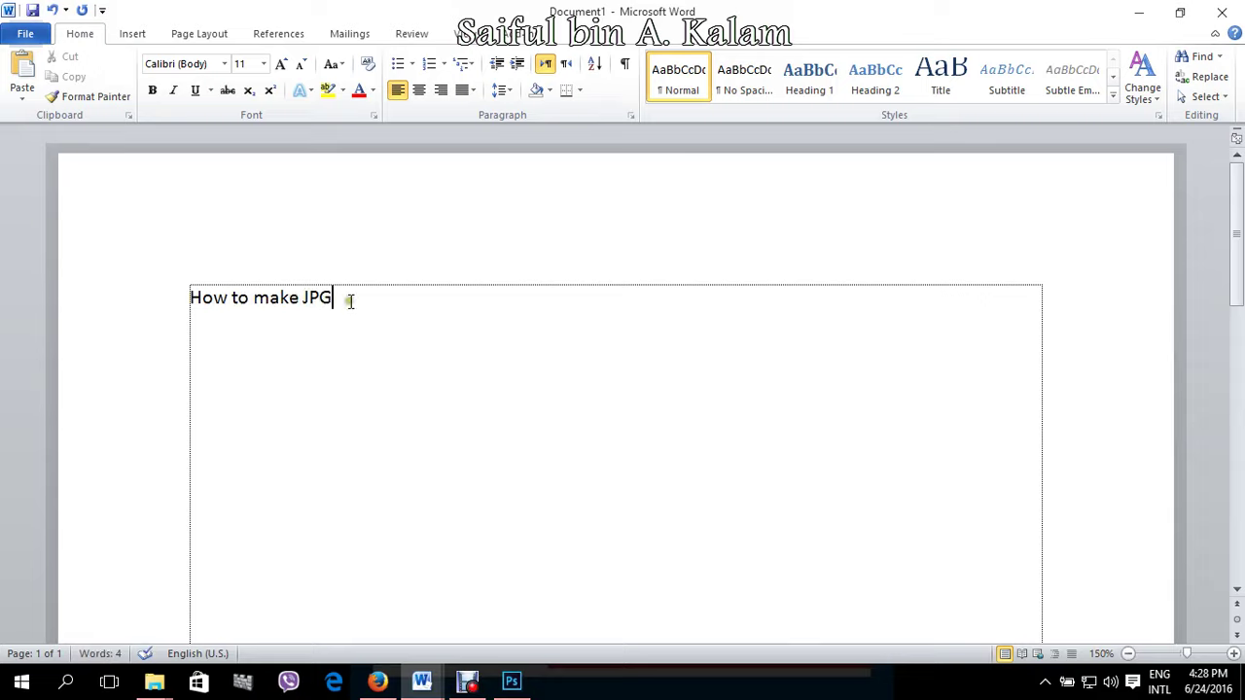
- Enlarge the 'How to make JPG' line to 48 pt and centre it
click(72, 310)
key(ctrl+shift+period)
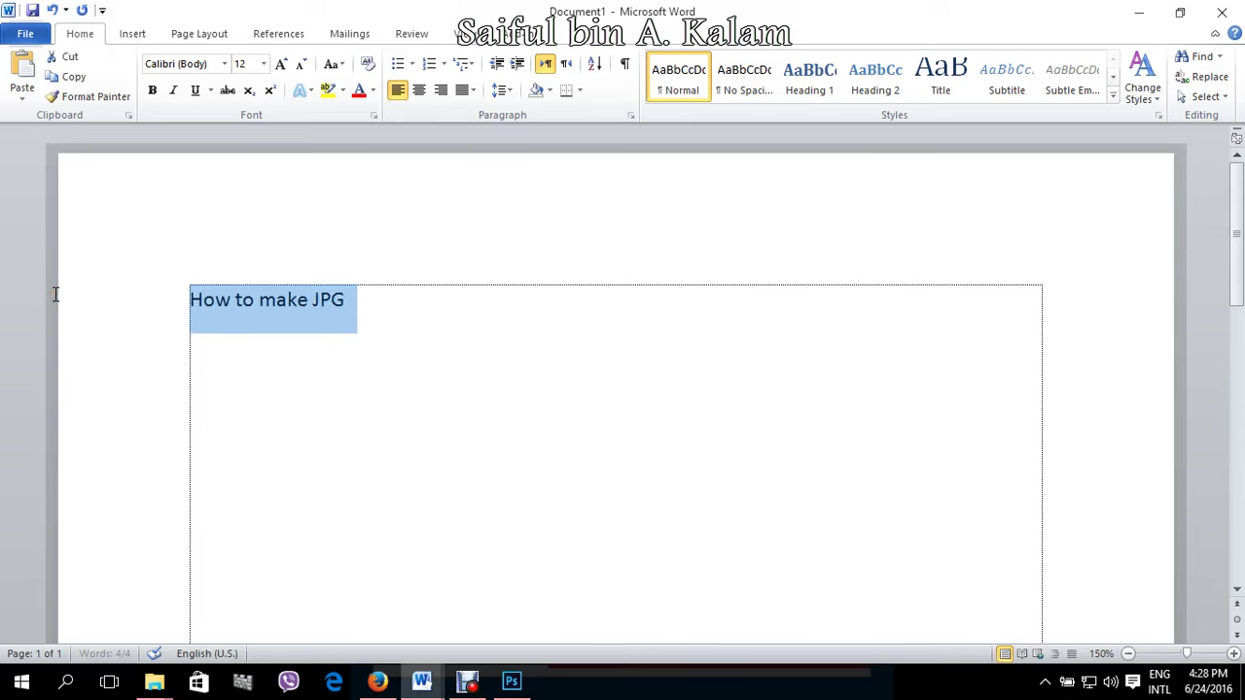
key(ctrl+shift+period)
key(ctrl+shift+period)
key(ctrl+shift+period)
key(ctrl+shift+period)
key(ctrl+shift+period)
key(ctrl+shift+period)
key(ctrl+shift+period)
key(ctrl+shift+period)
key(ctrl+shift+period)
key(ctrl+shift+period)
key(ctrl+shift+comma)
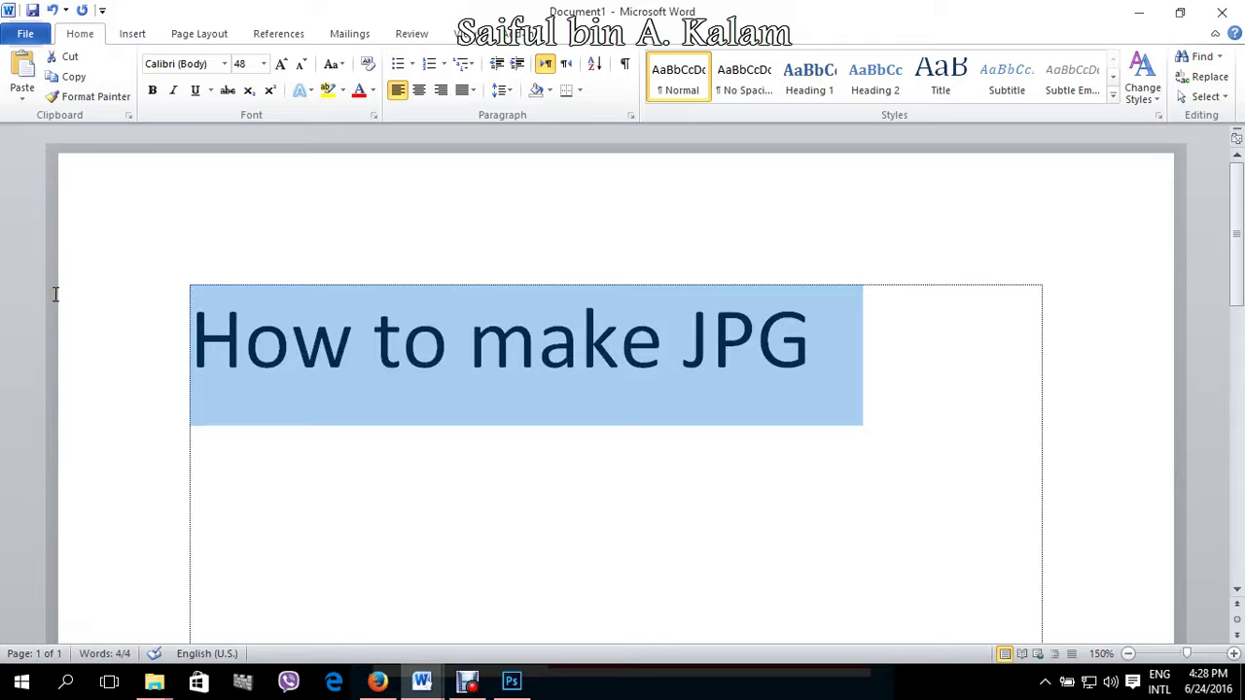
key(ctrl+e)
- Colour the title red, then apply the blue gradient text effect style
click(358, 95)
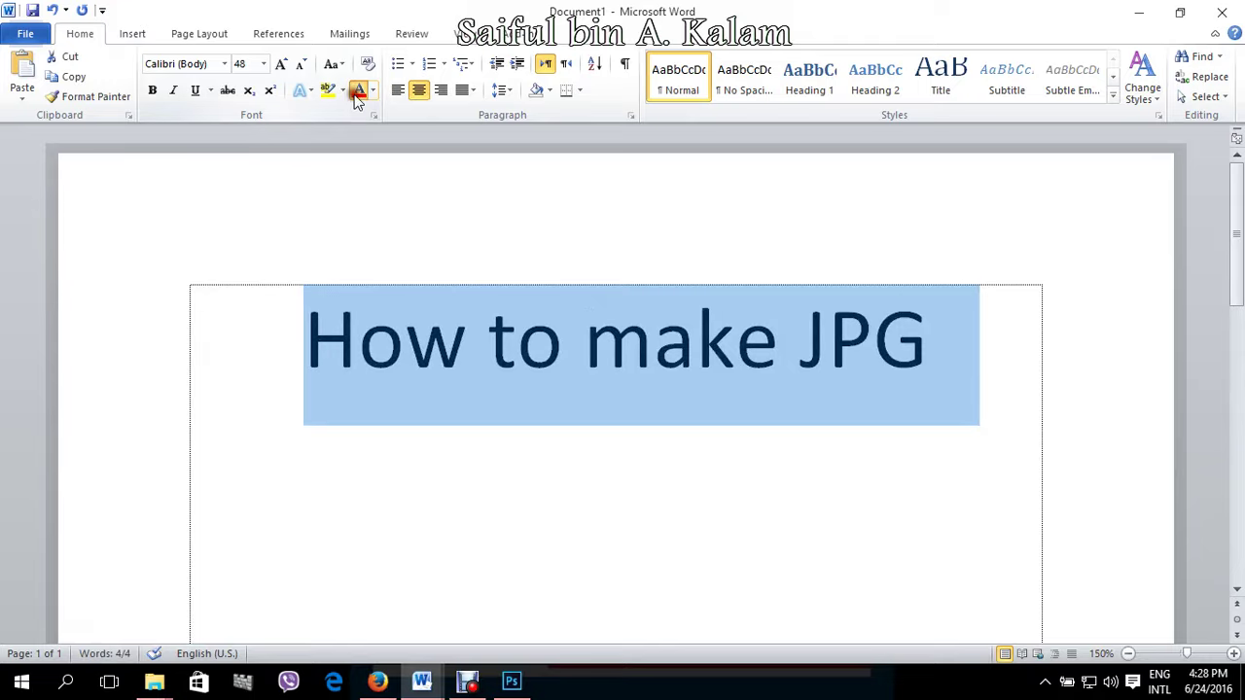
click(304, 91)
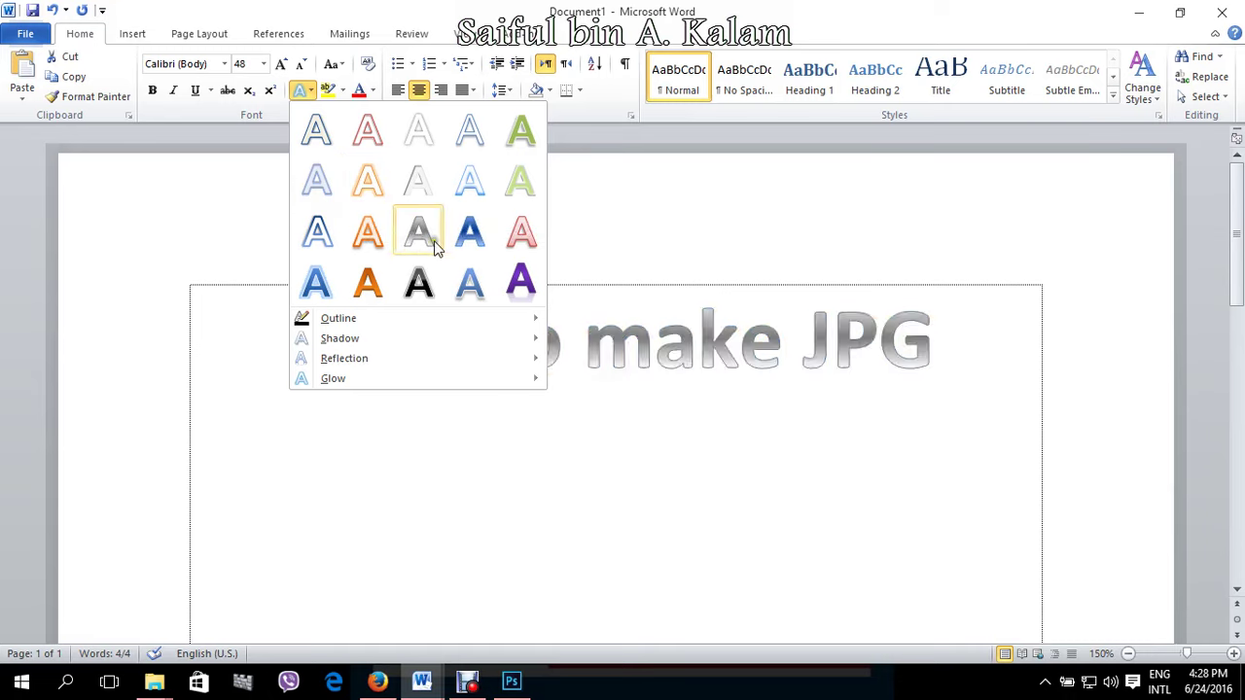
click(468, 234)
click(701, 536)
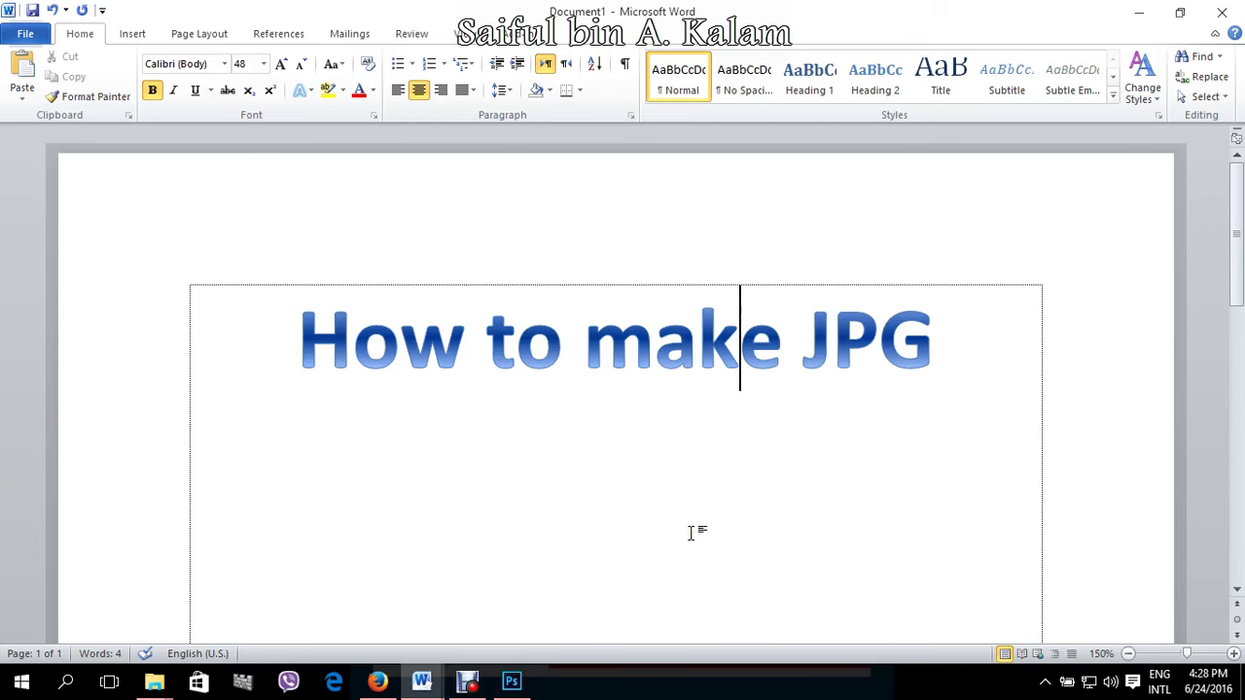
- Check the hidden notification-area icons, then bring Firefox to the front
click(378, 683)
click(378, 683)
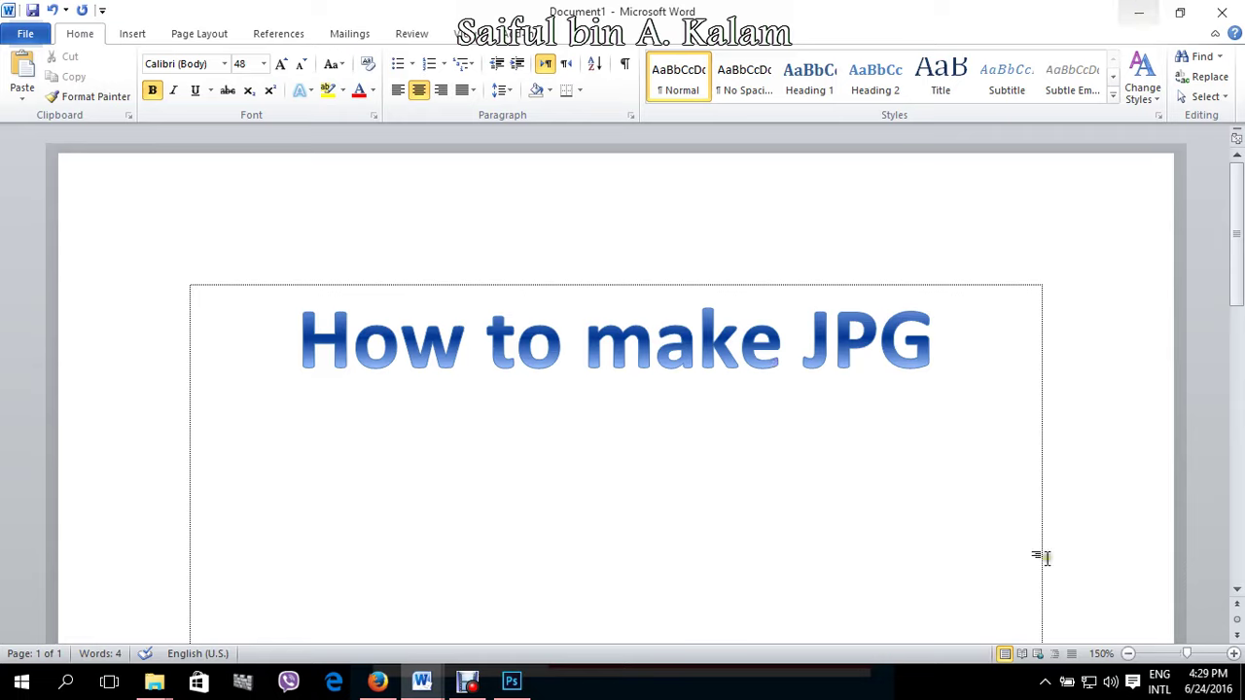
click(1044, 680)
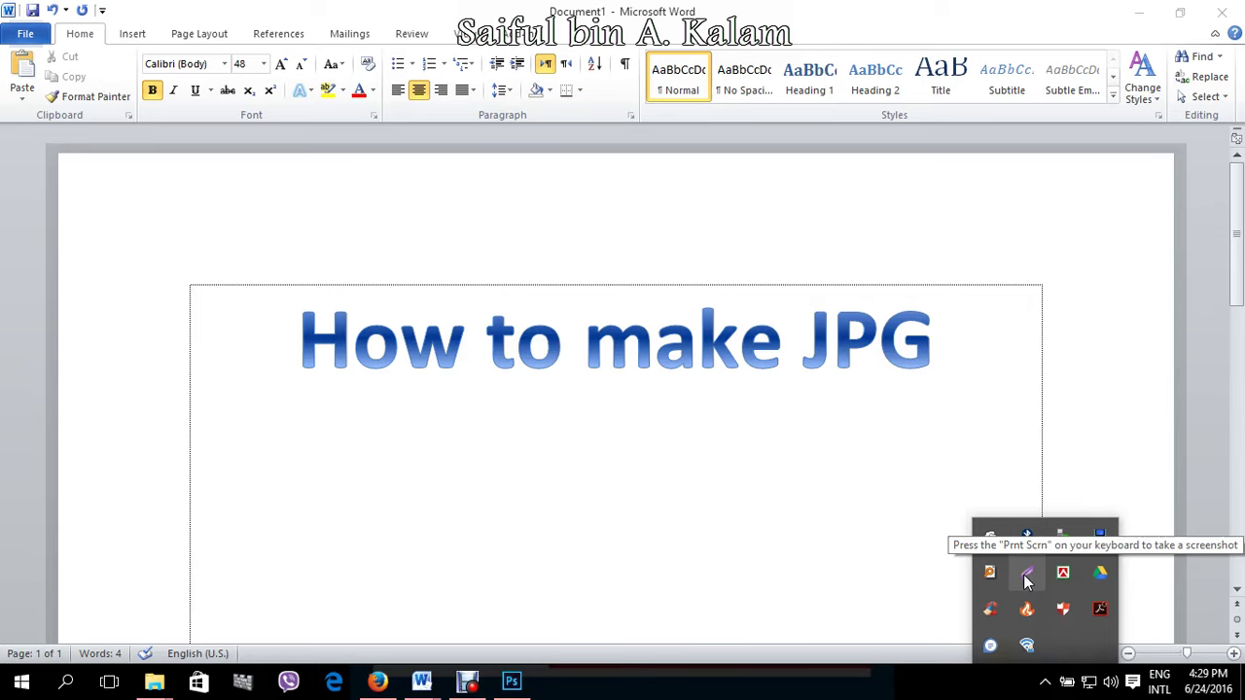
click(956, 341)
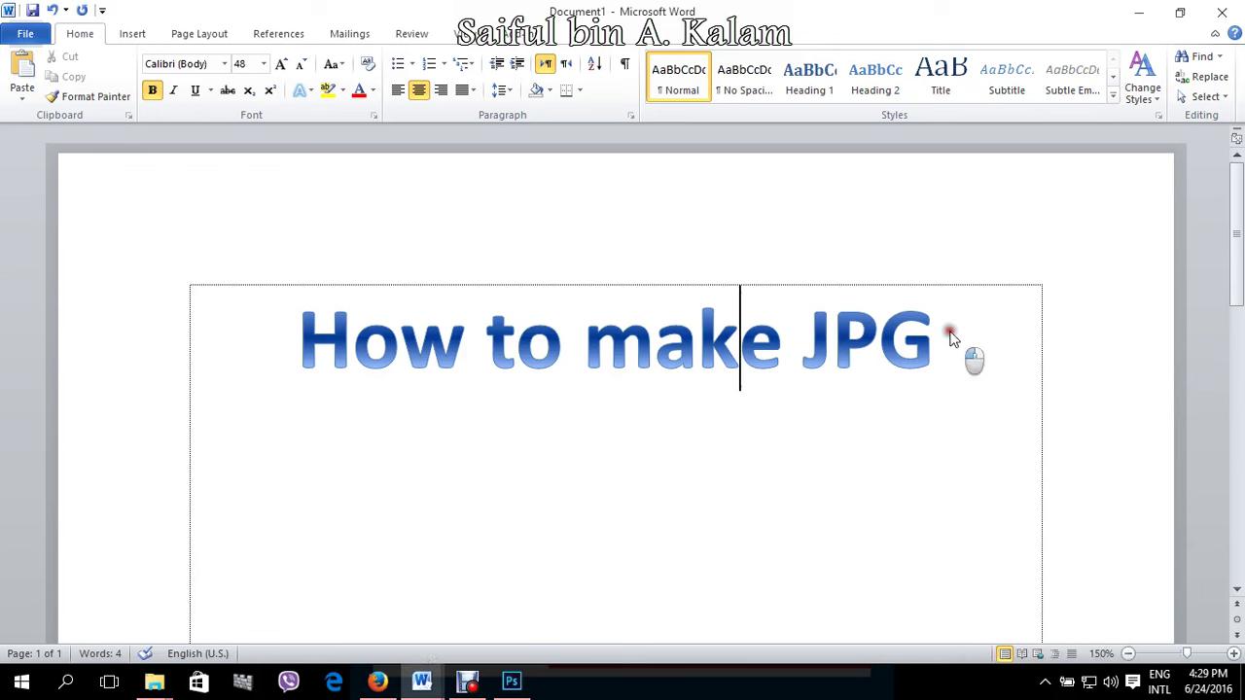
click(377, 681)
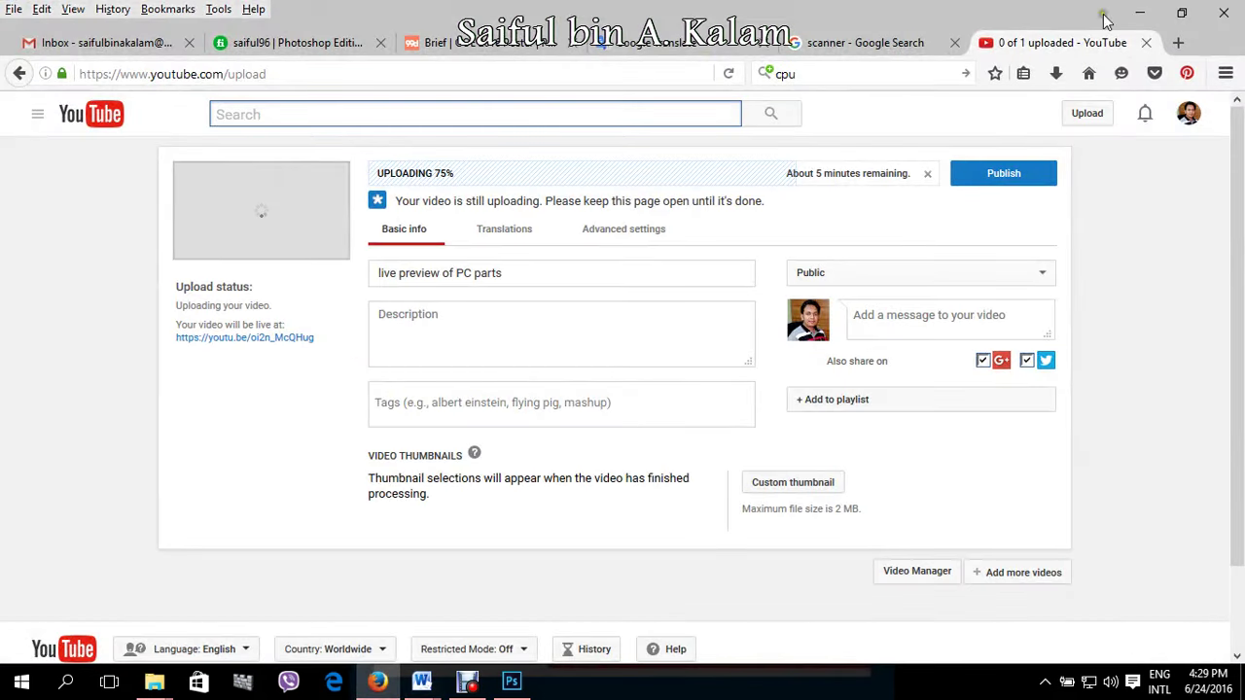
- Search 'lightshot' in a new Firefox tab and open the Lightshot screenshot tool result
click(1178, 44)
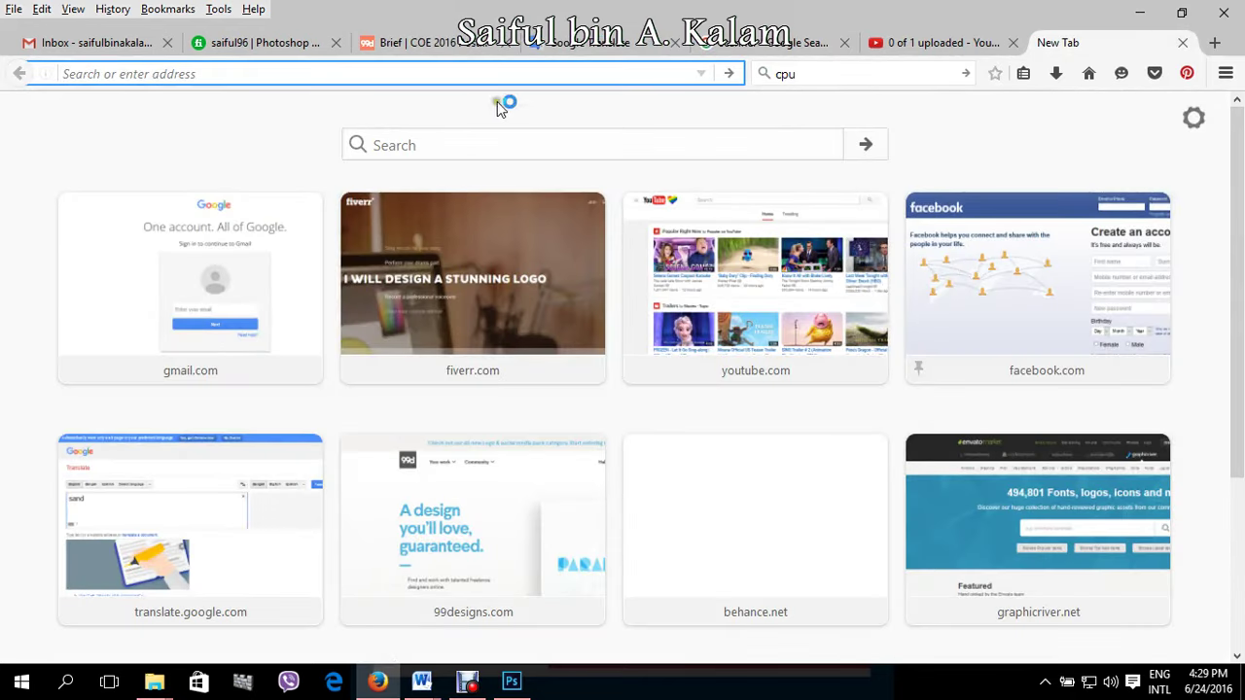
click(813, 75)
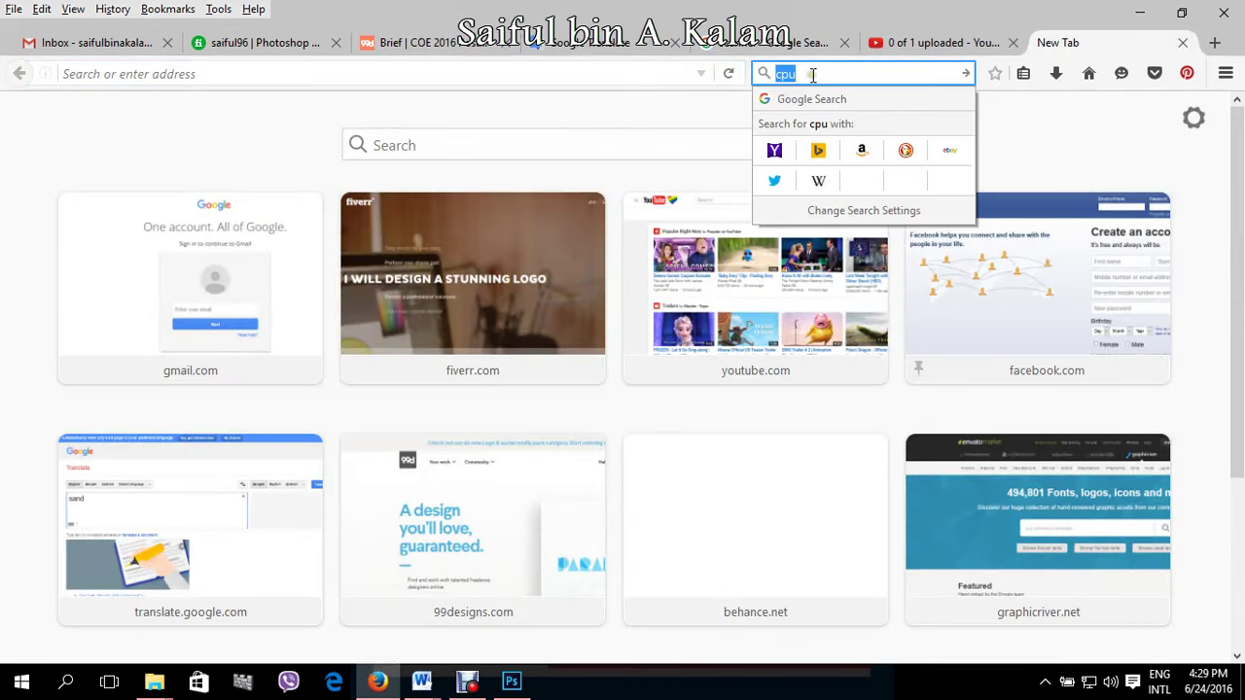
text(ligh)
text(tshot)
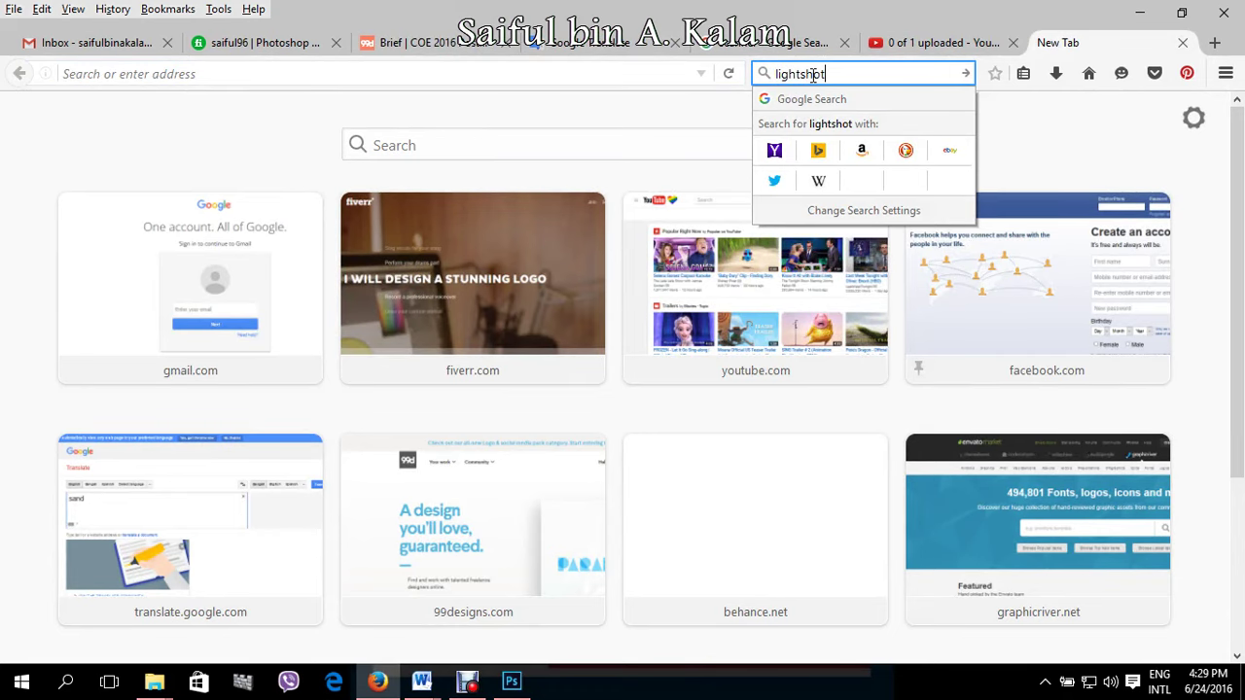
key(Return)
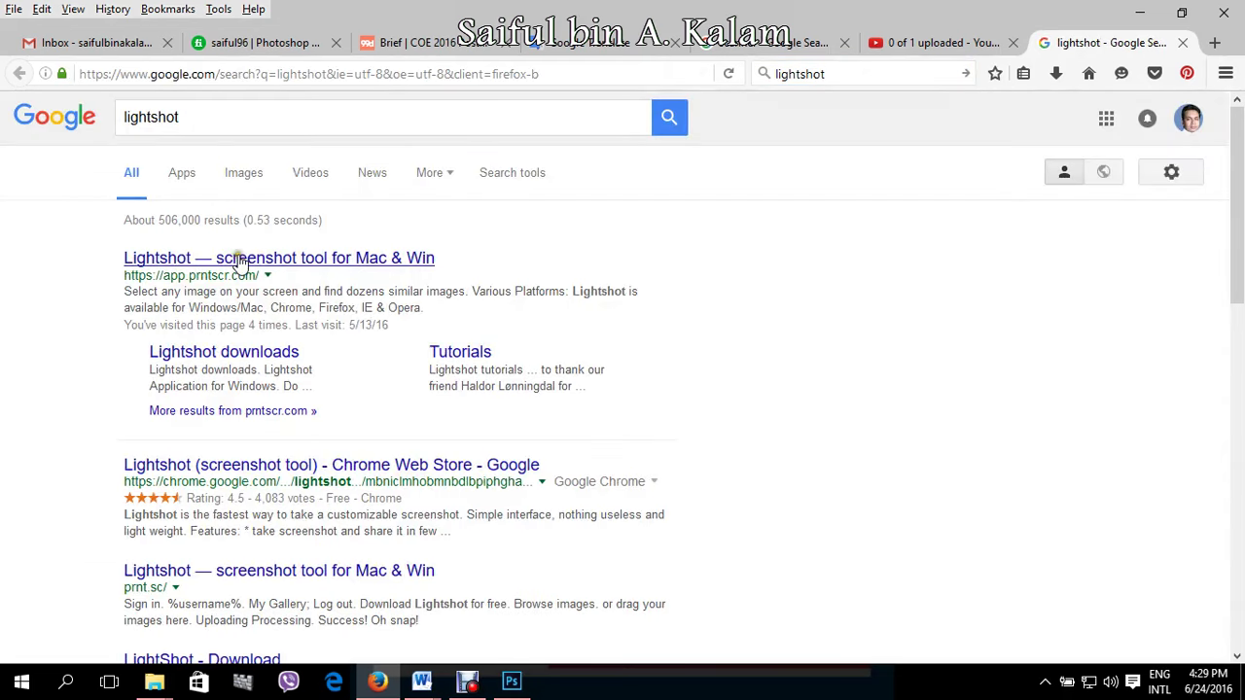
click(238, 260)
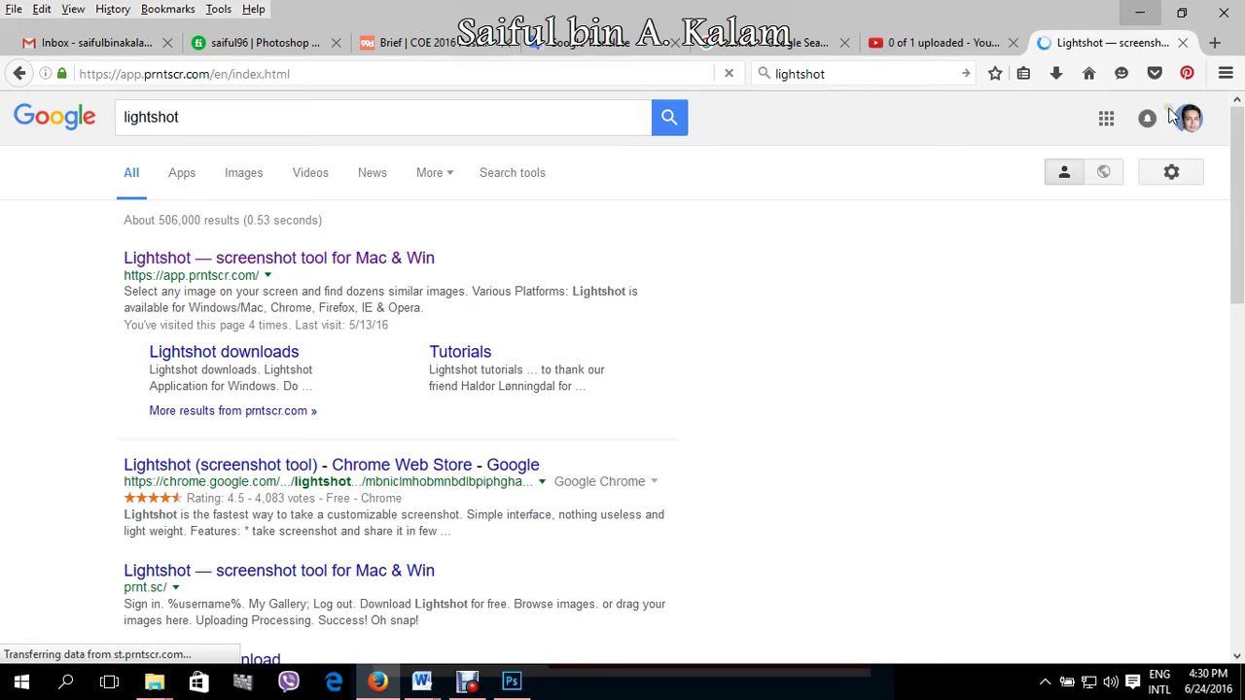
- Minimize Firefox and both Word windows, refresh the desktop, and launch Lightshot's area capture
click(1142, 13)
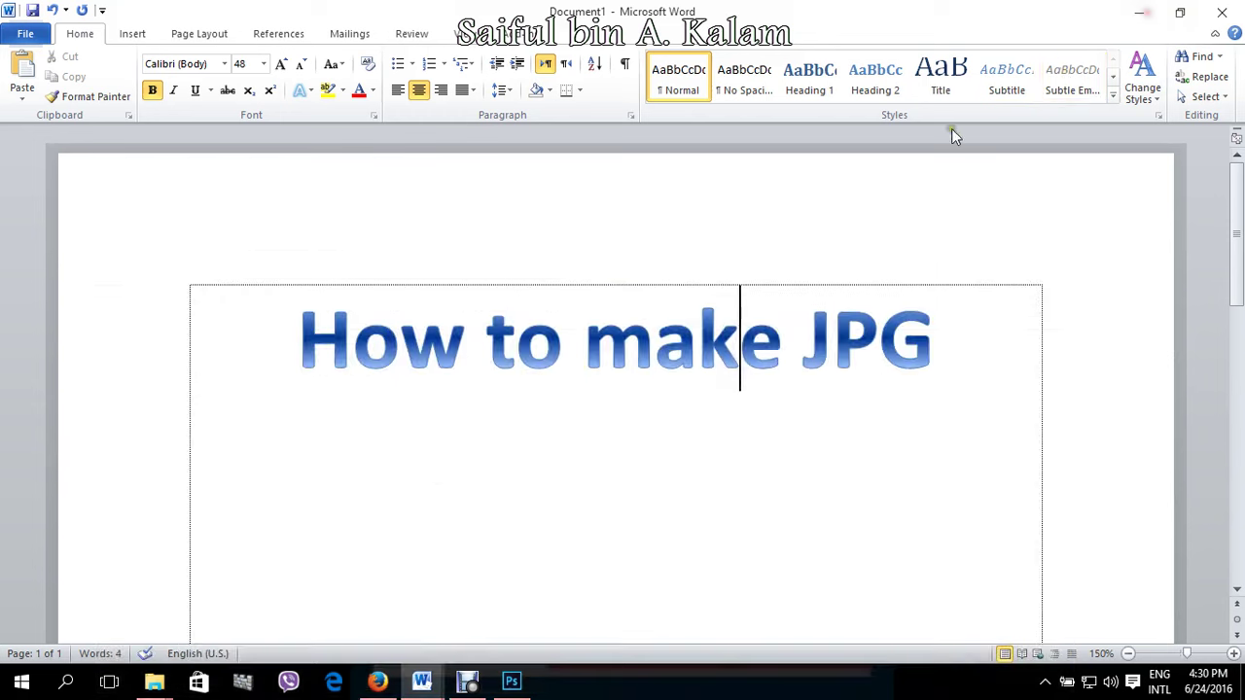
click(1143, 20)
click(1142, 21)
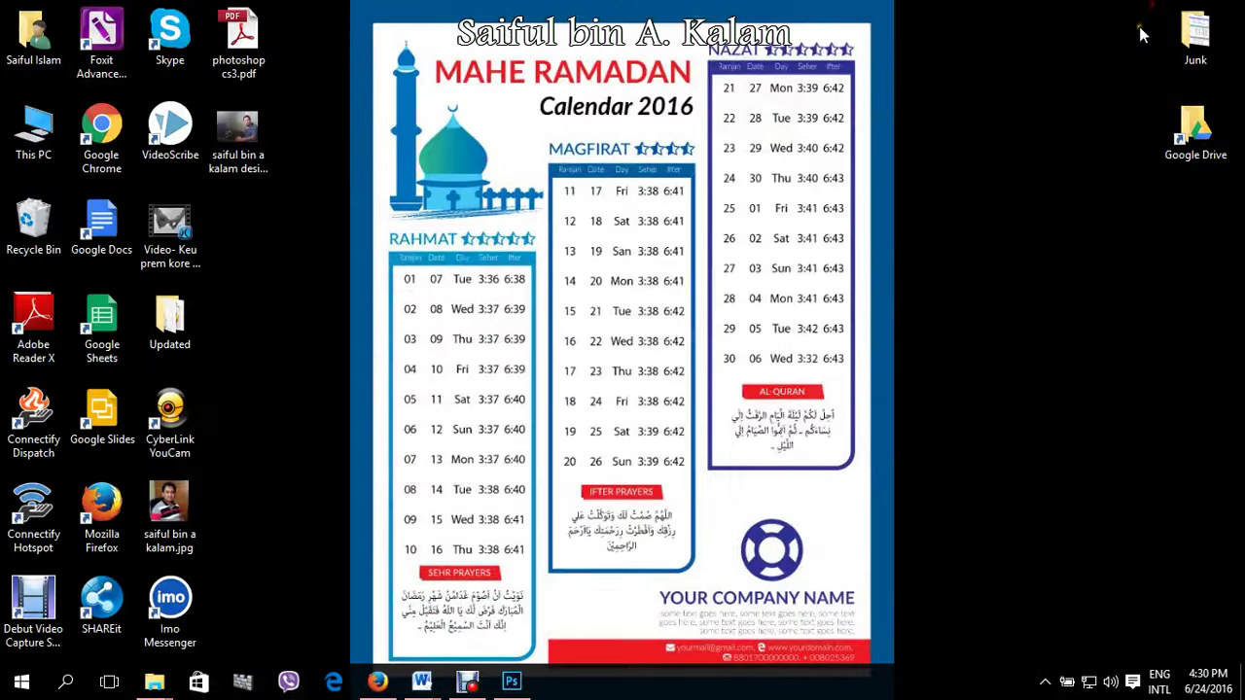
right_click(416, 260)
click(500, 289)
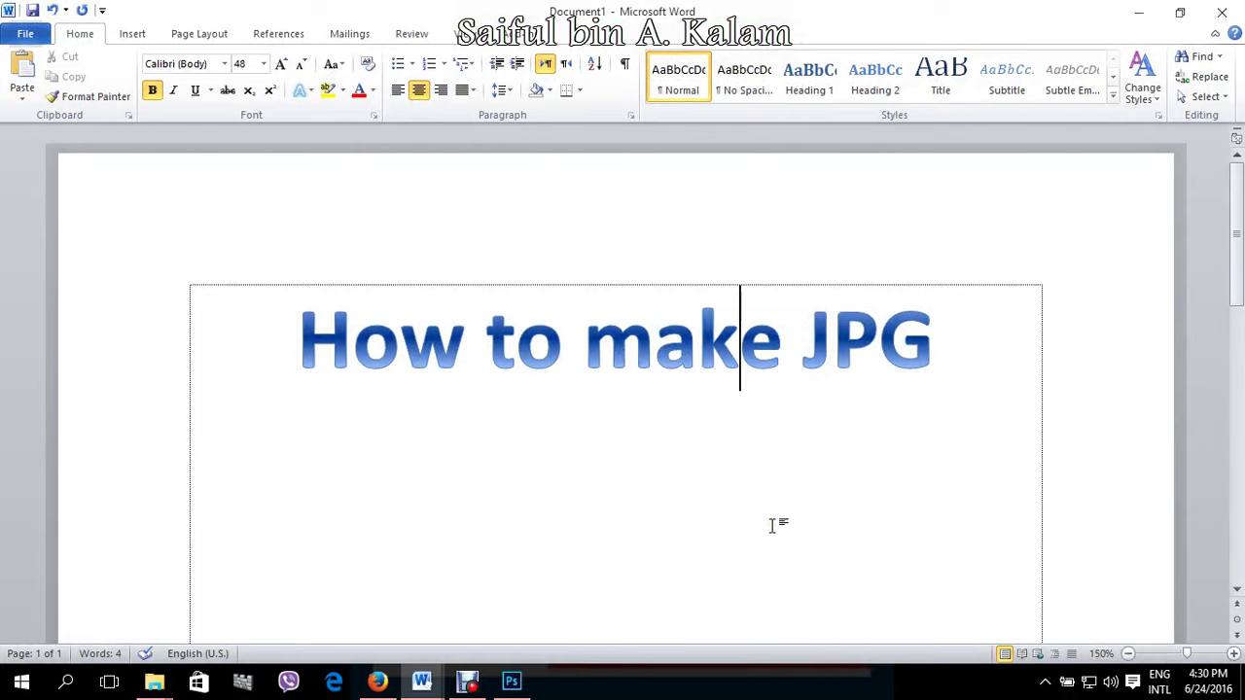
key(Print)
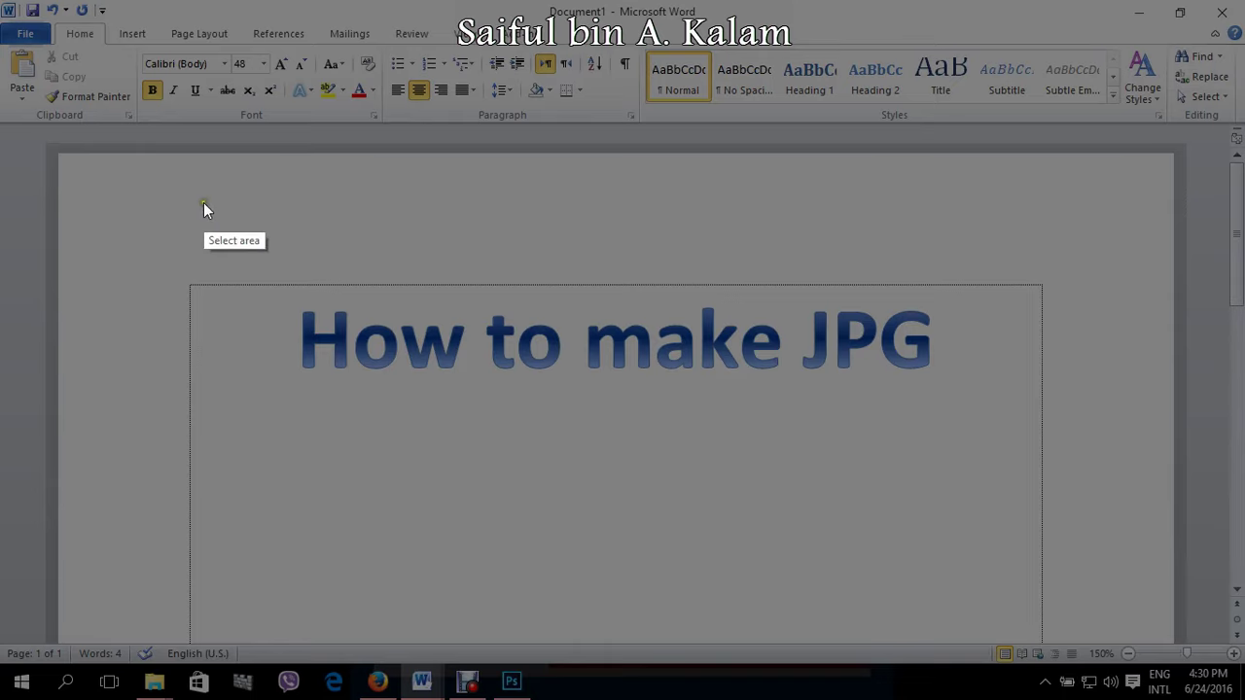
- Frame the blue title in the capture area and save it as how to.jpg in Junk
mouse_move(203, 202)
mouse_down()
mouse_move(272, 265)
mouse_move(1043, 492)
mouse_up()
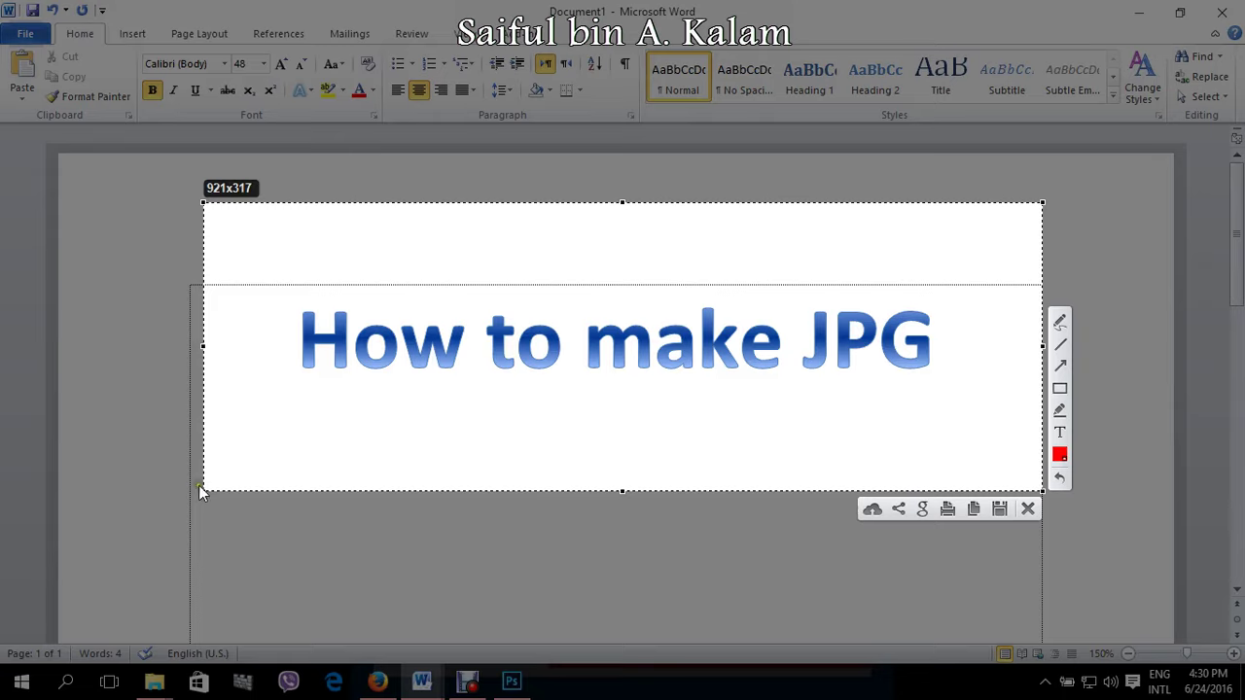
mouse_move(200, 489)
mouse_down()
mouse_move(85, 604)
mouse_move(222, 499)
mouse_move(238, 468)
mouse_up()
drag(640, 467, 640, 483)
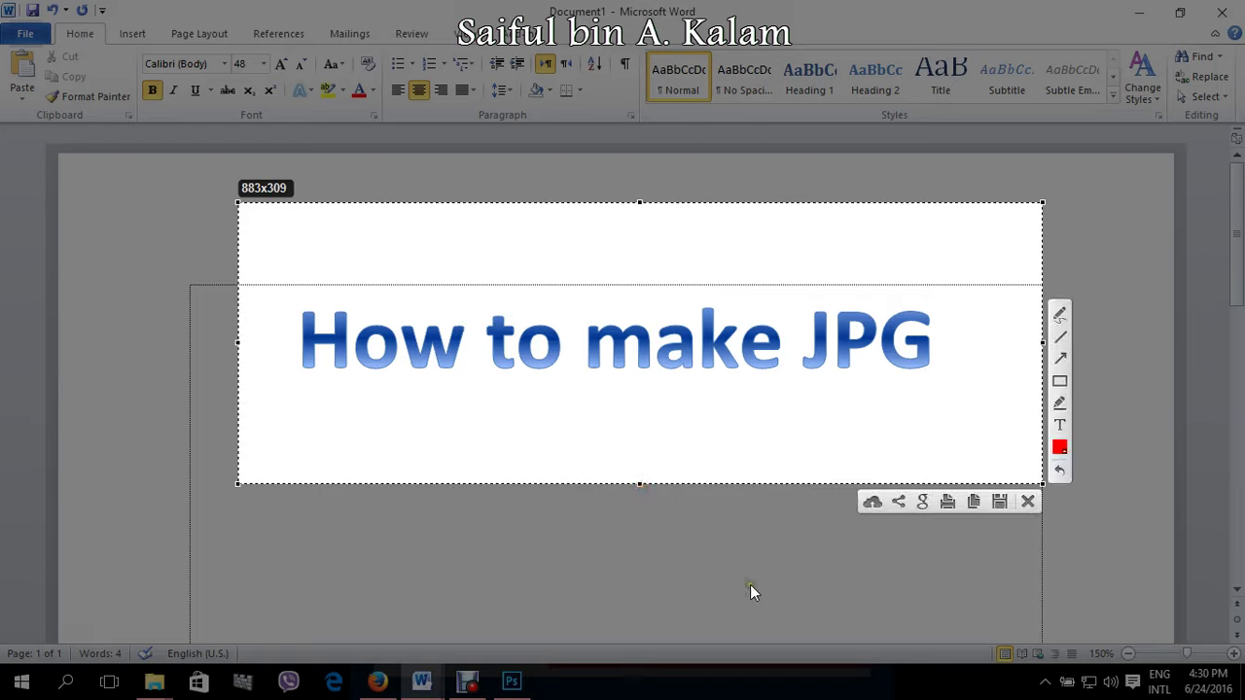
click(999, 502)
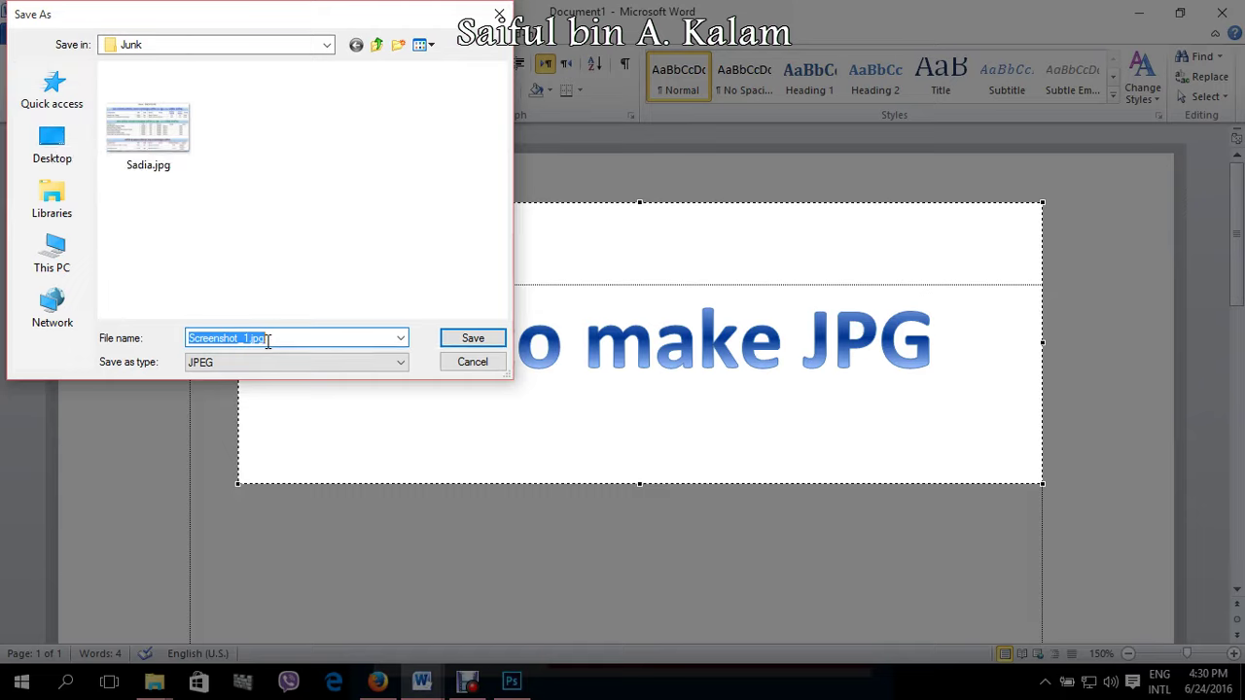
text(how to)
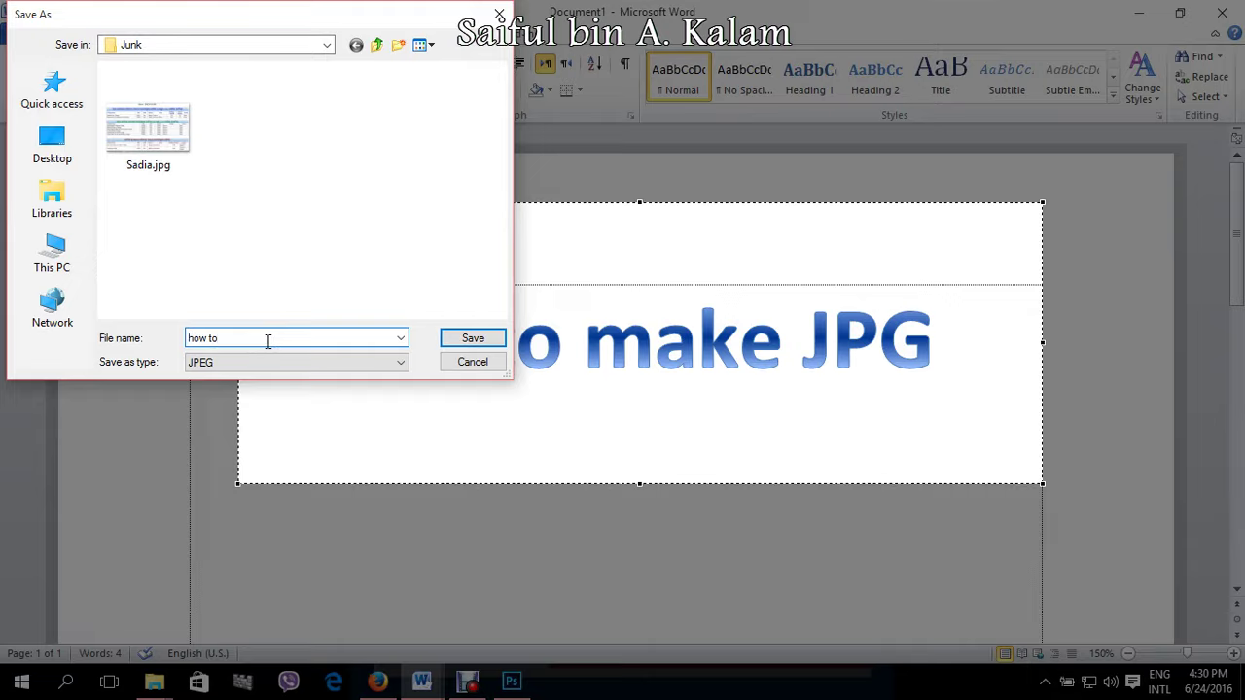
click(471, 338)
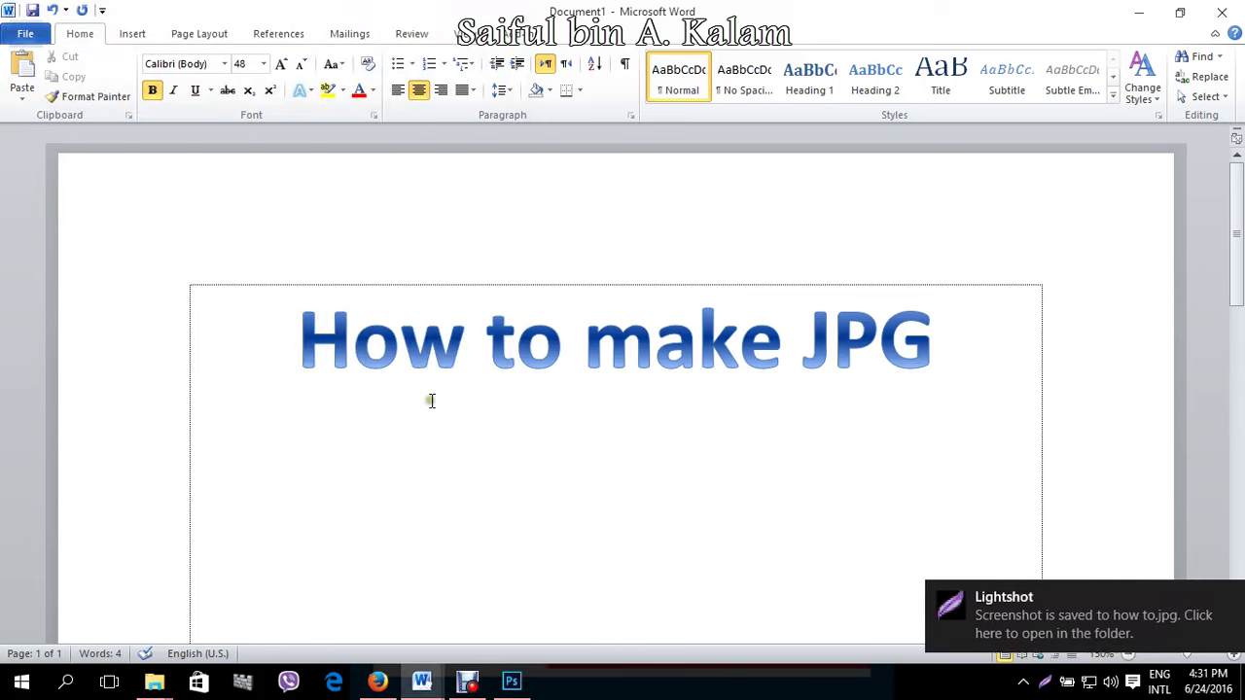
click(1138, 13)
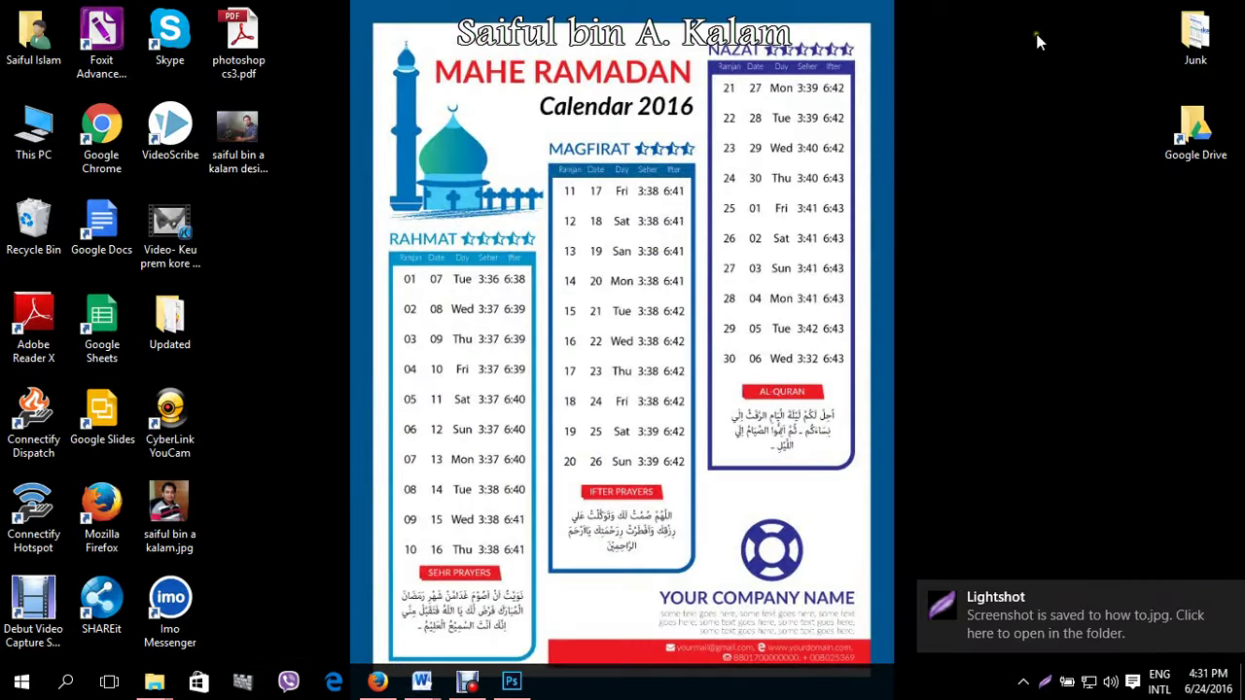
double_click(1195, 39)
double_click(203, 113)
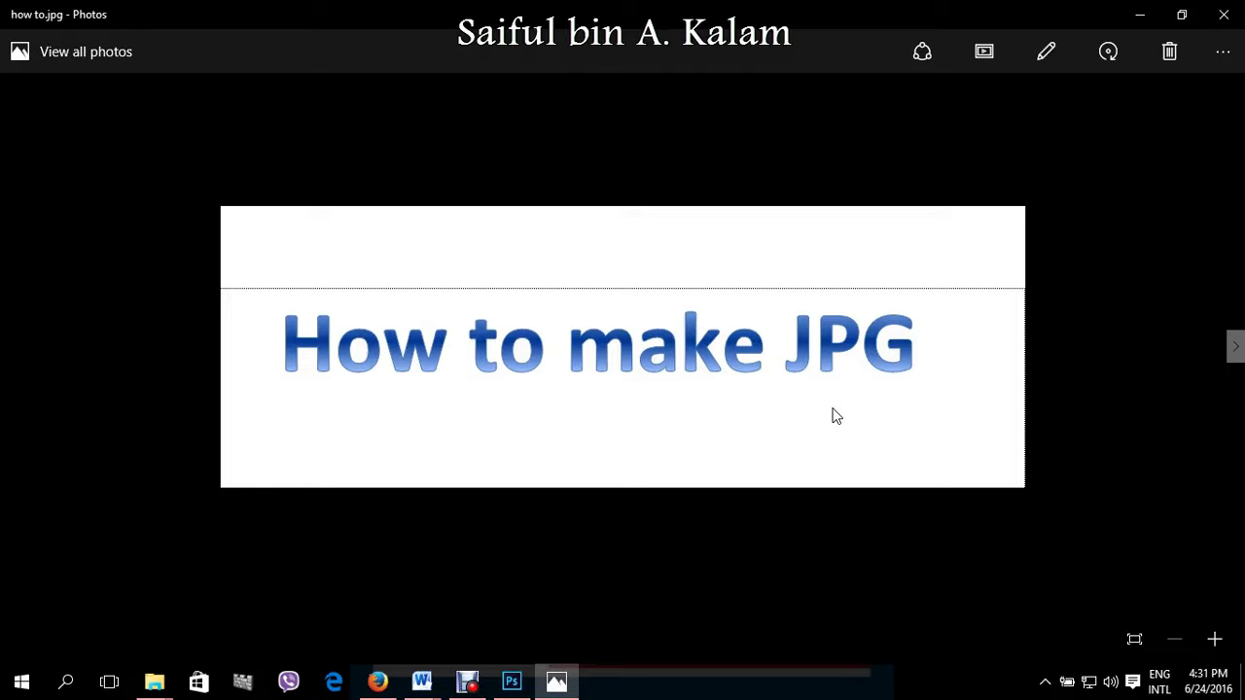
click(832, 410)
click(751, 455)
click(1223, 14)
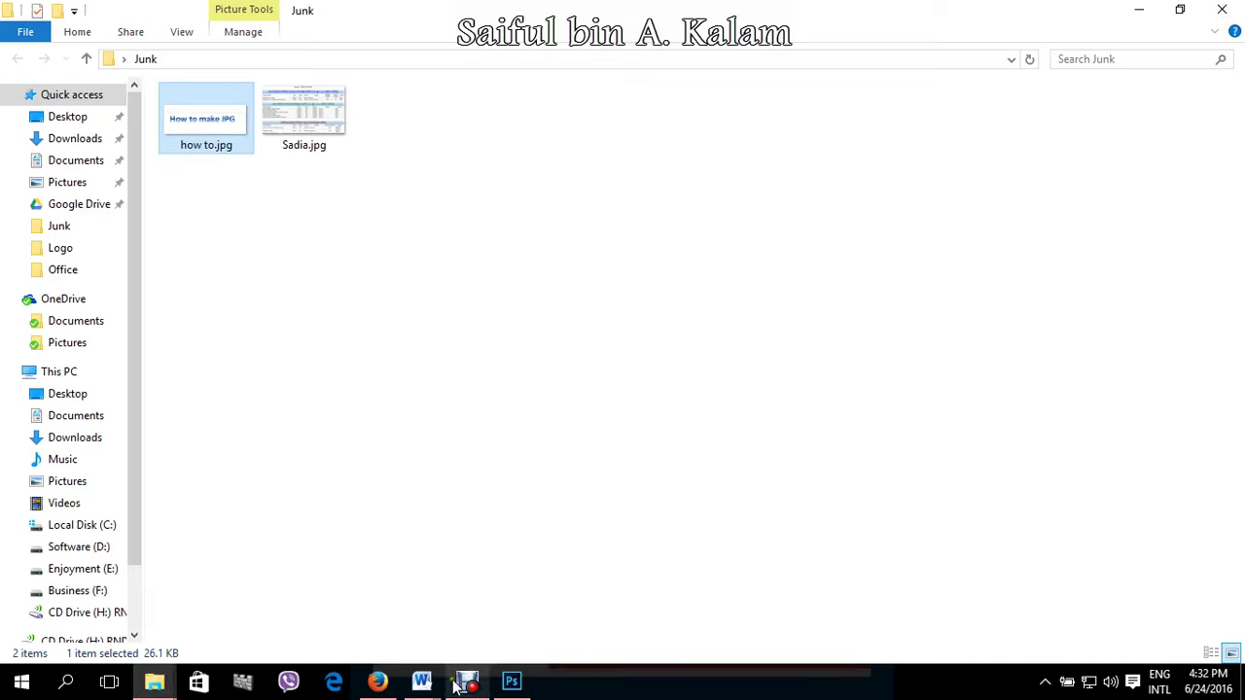
mouse_move(421, 689)
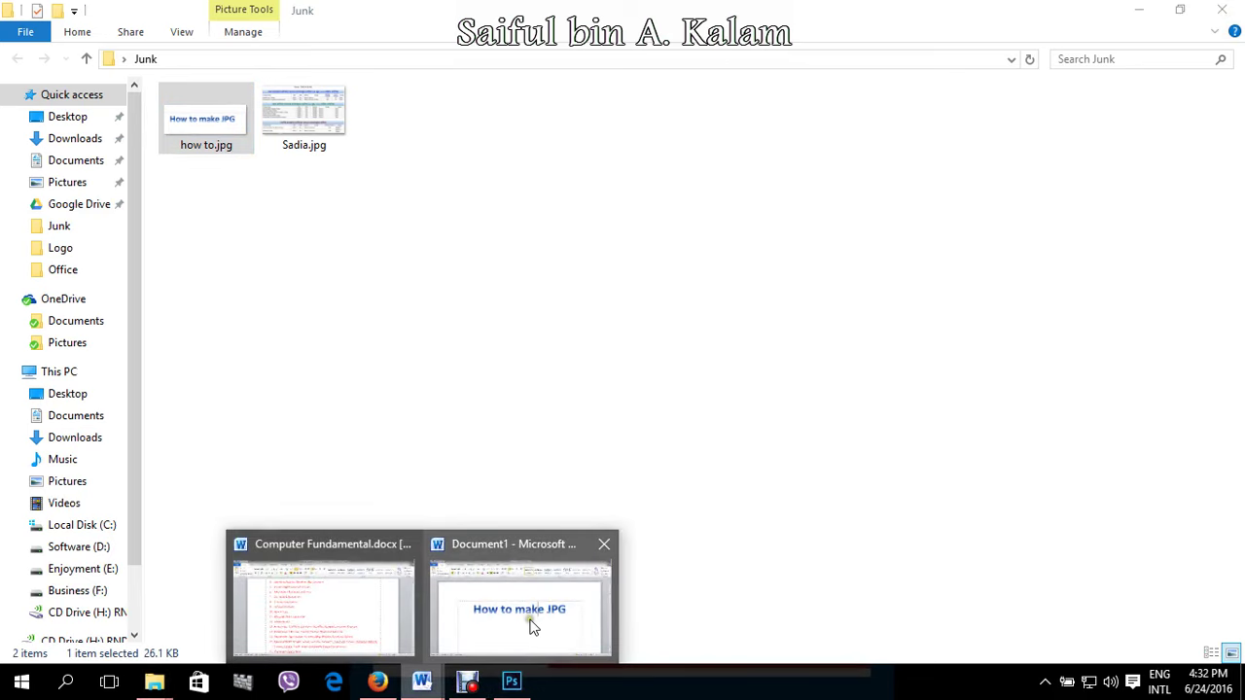
click(530, 622)
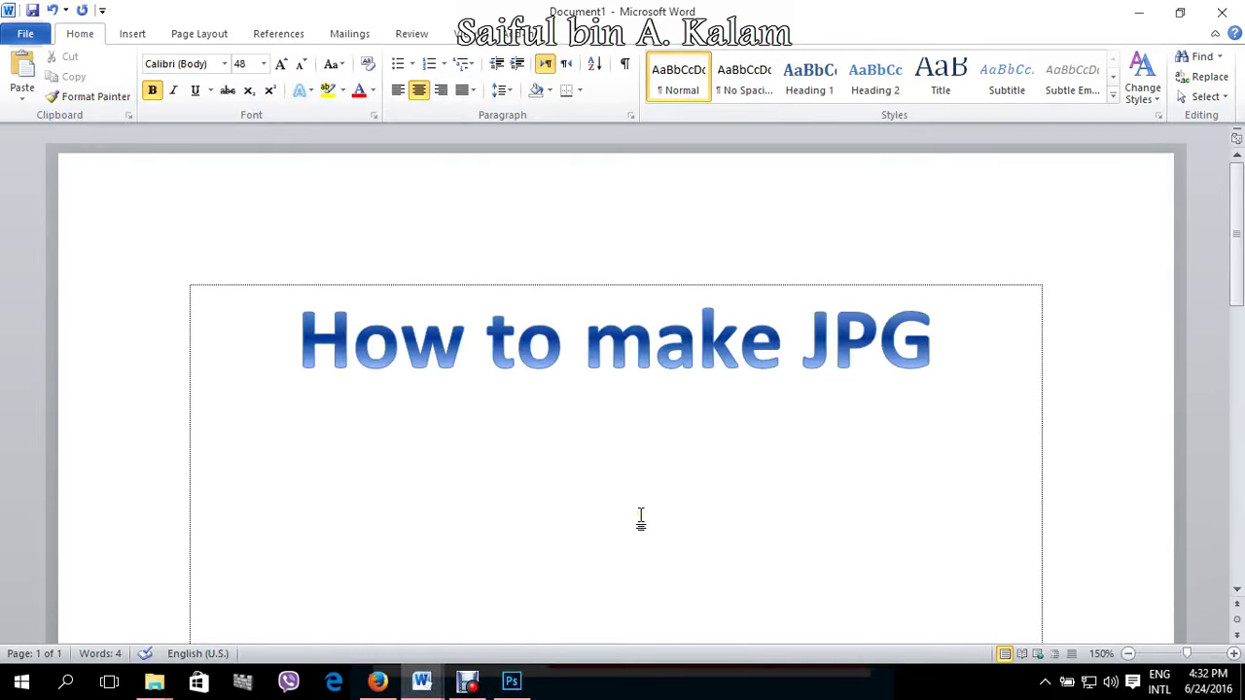
- Capture the title and draw a red underline, a red squiggle and a red arrow
key(super+shift+s)
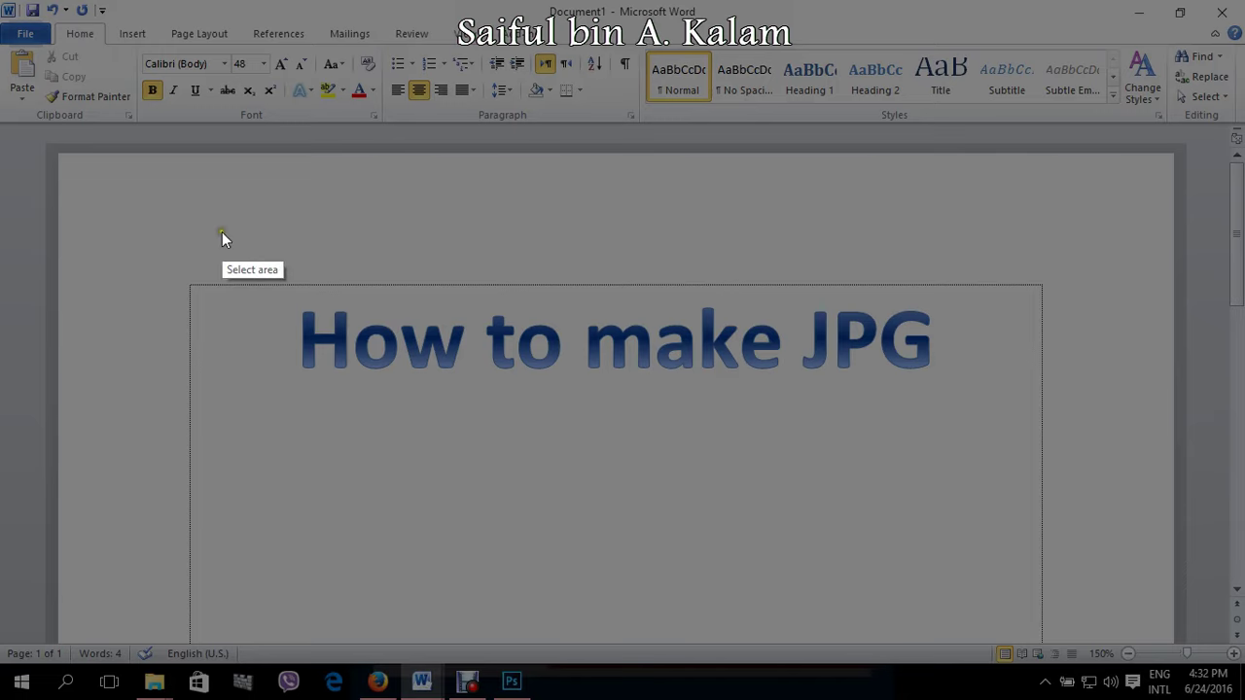
drag(200, 237, 1061, 477)
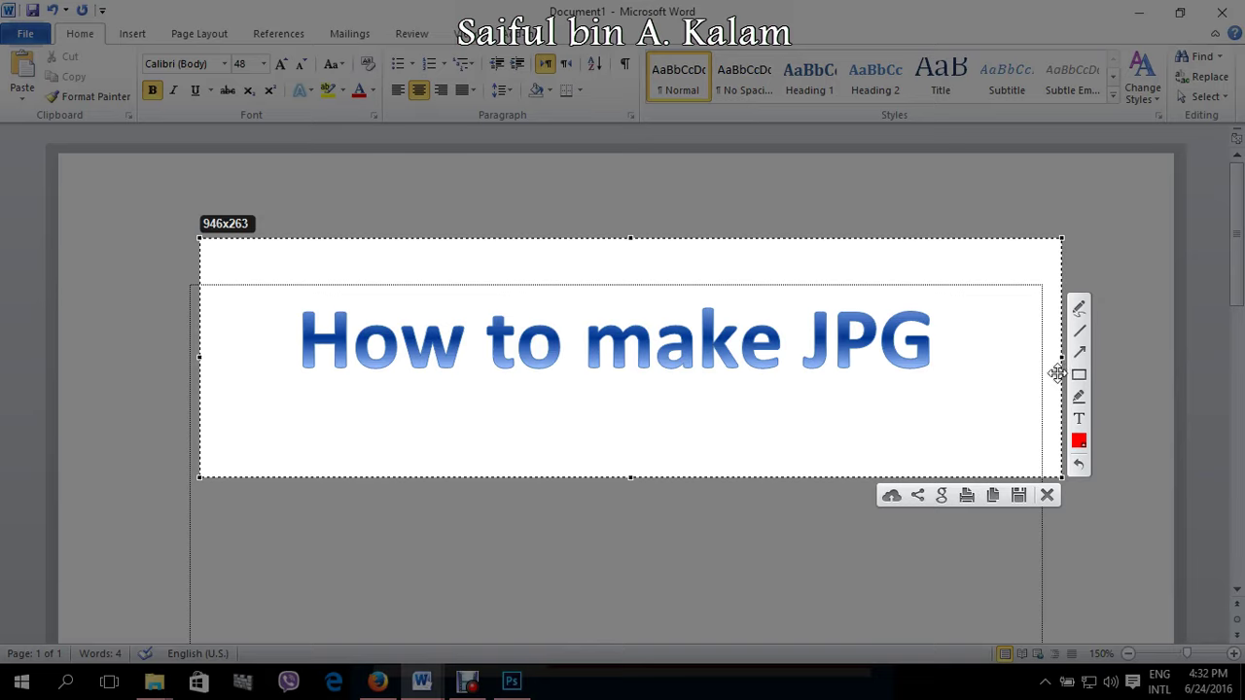
click(1079, 331)
drag(299, 385, 939, 384)
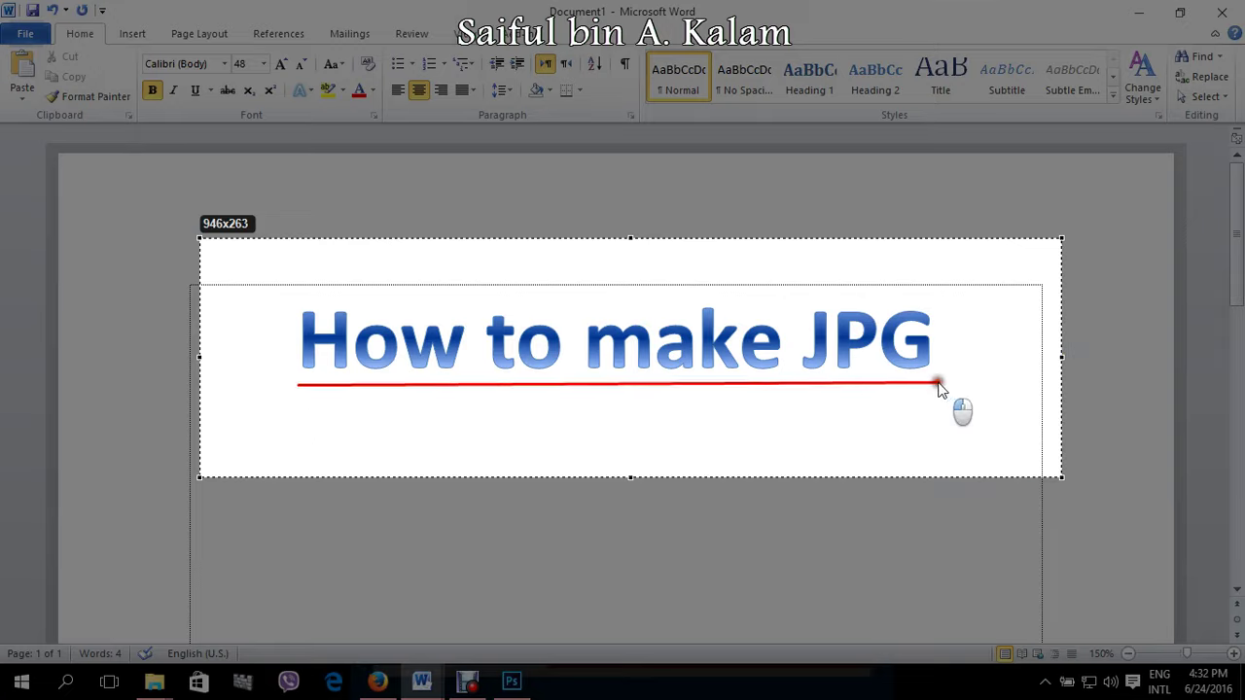
click(1081, 309)
mouse_move(240, 314)
mouse_down()
mouse_move(347, 416)
mouse_move(459, 444)
mouse_up()
click(1081, 354)
drag(904, 450, 662, 396)
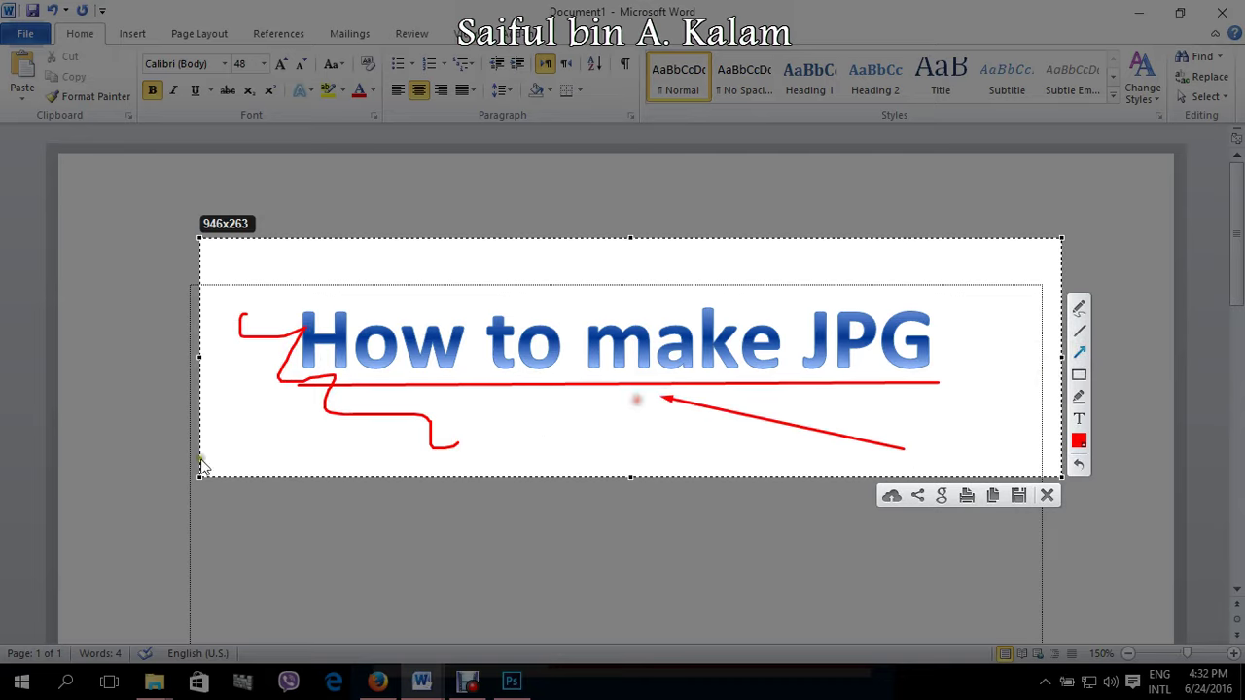
- Add a green 'This istext' note below the title
click(1079, 418)
click(492, 435)
text(his istext)
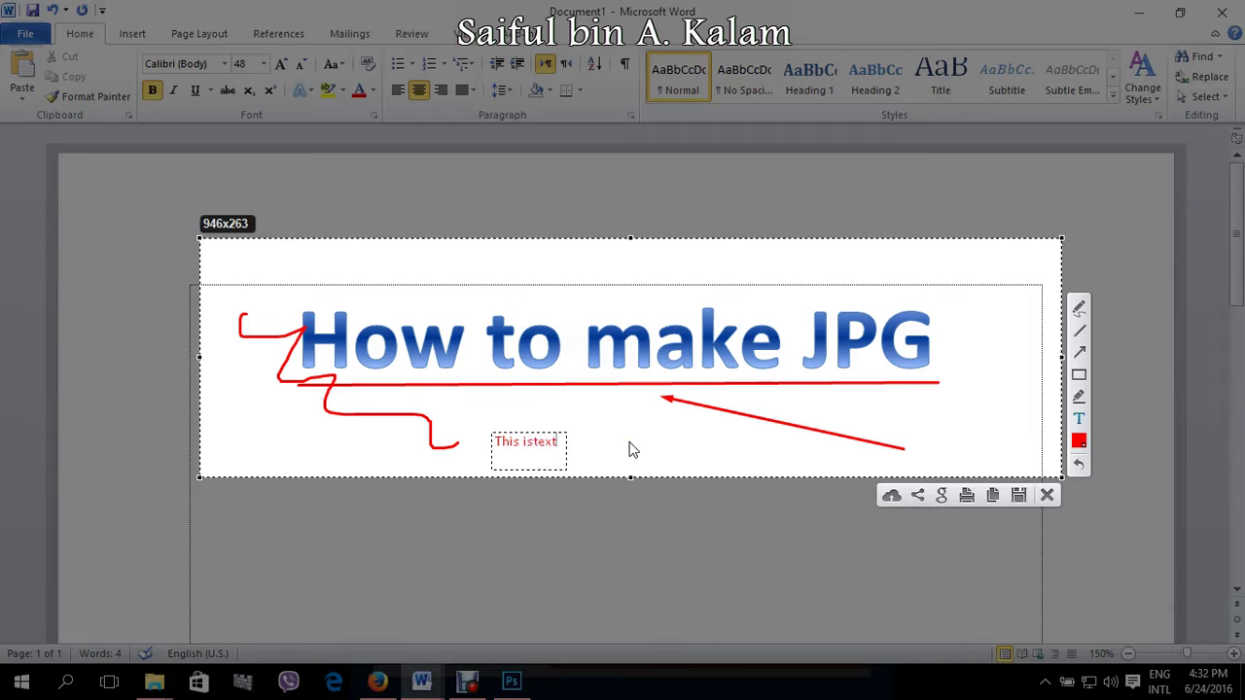
click(1078, 442)
click(939, 288)
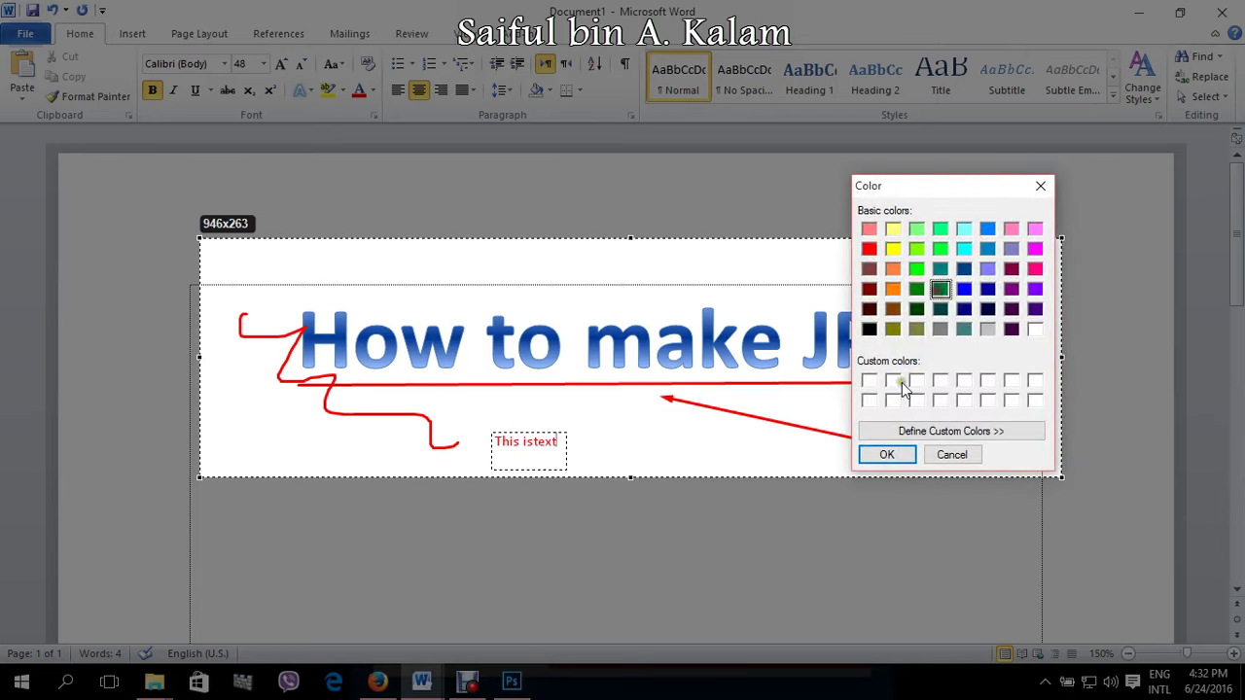
click(885, 454)
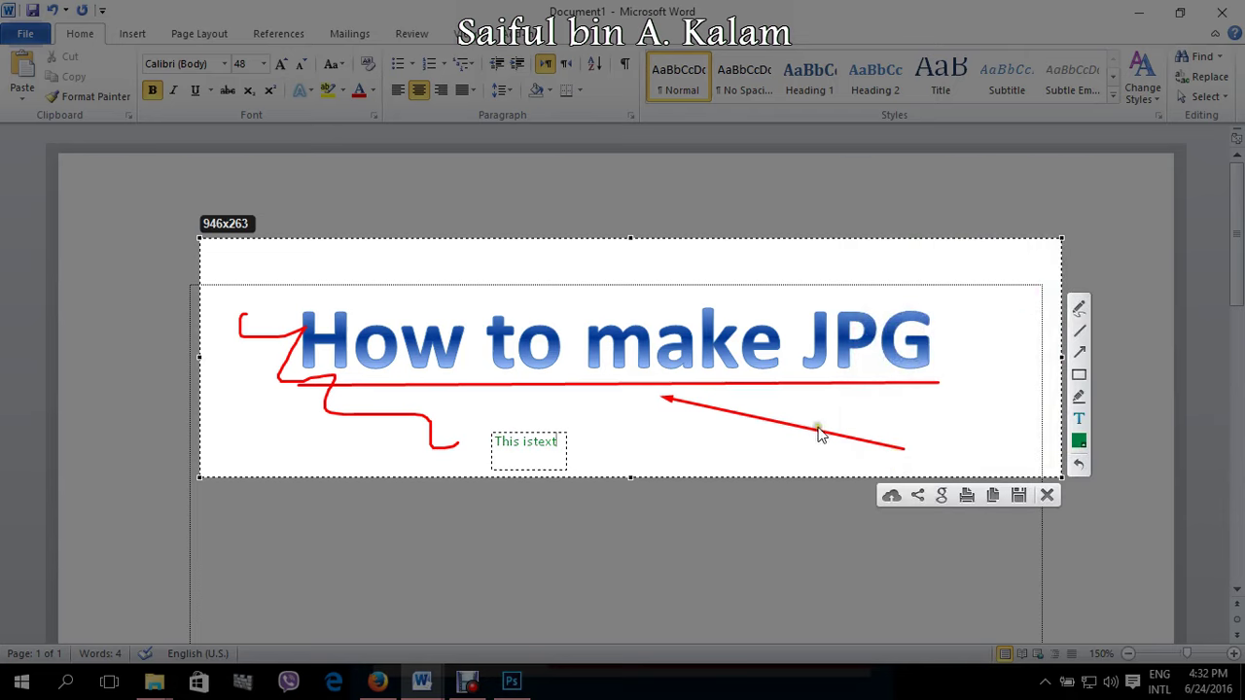
click(975, 407)
- Save the annotated capture as Screenshot_1.jpg in Junk and open it to verify the markings
click(1018, 495)
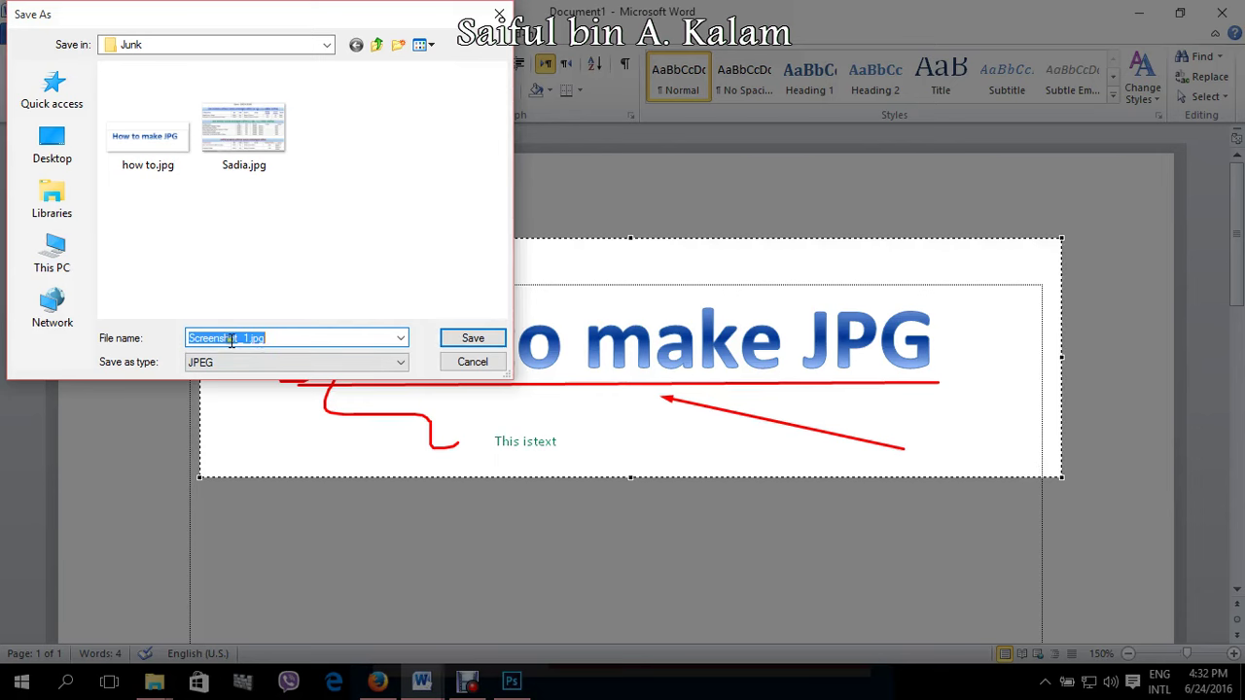
click(486, 347)
click(1138, 11)
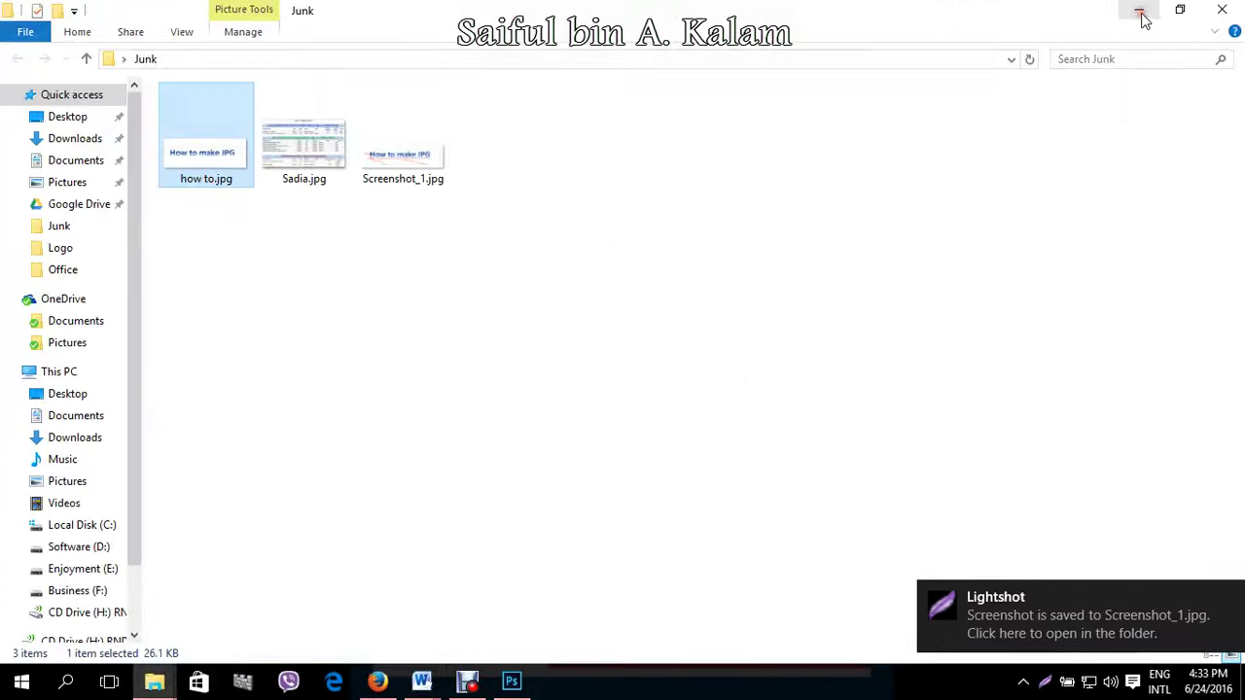
double_click(410, 154)
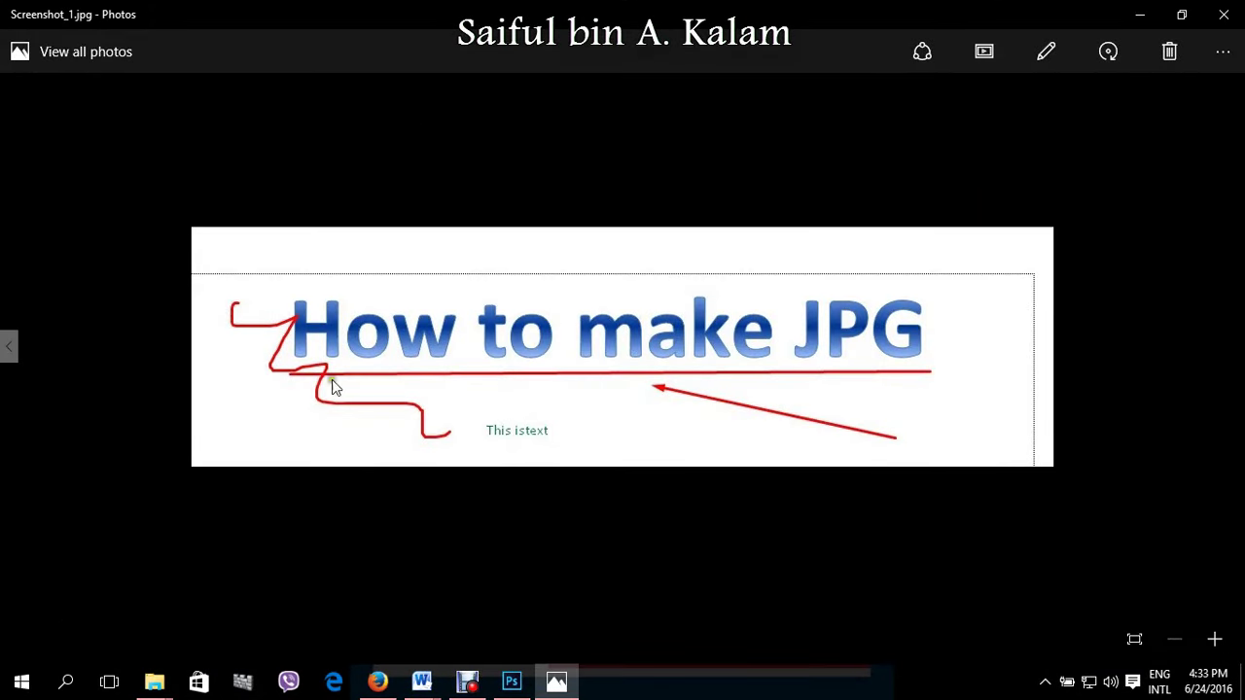
click(1224, 14)
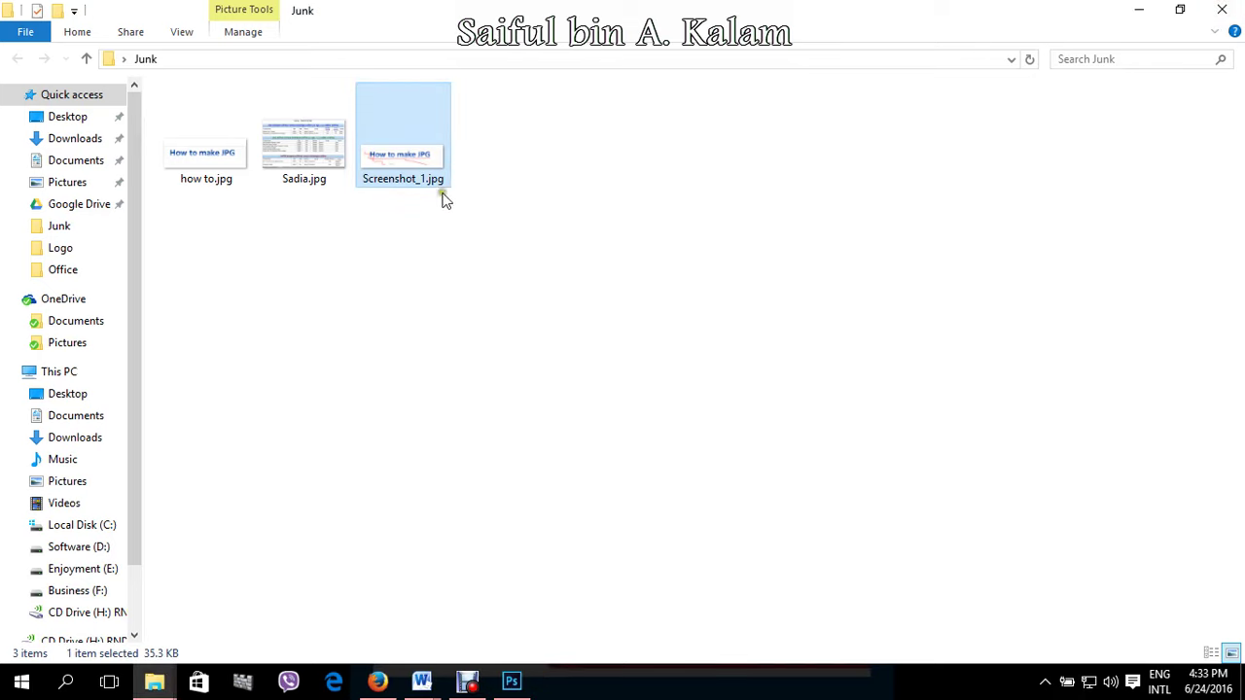
click(426, 682)
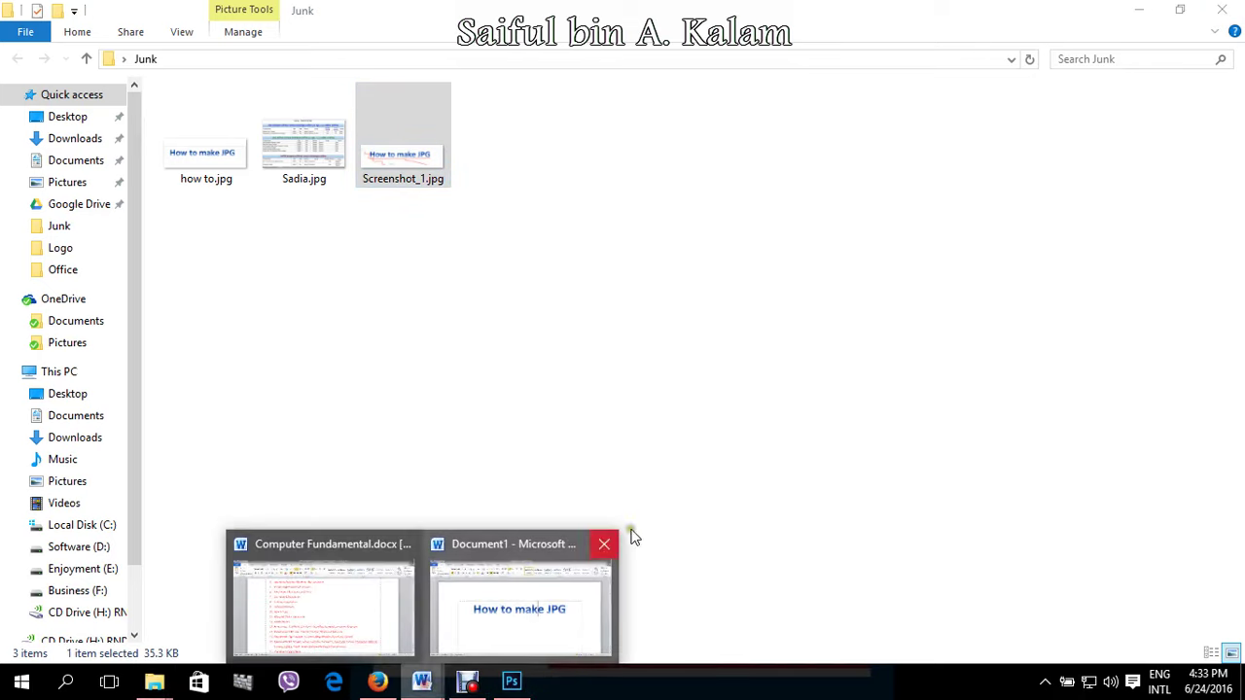
- Capture a 991x273 area around the title, review the image formats, keep JPEG, and cancel saving
click(613, 572)
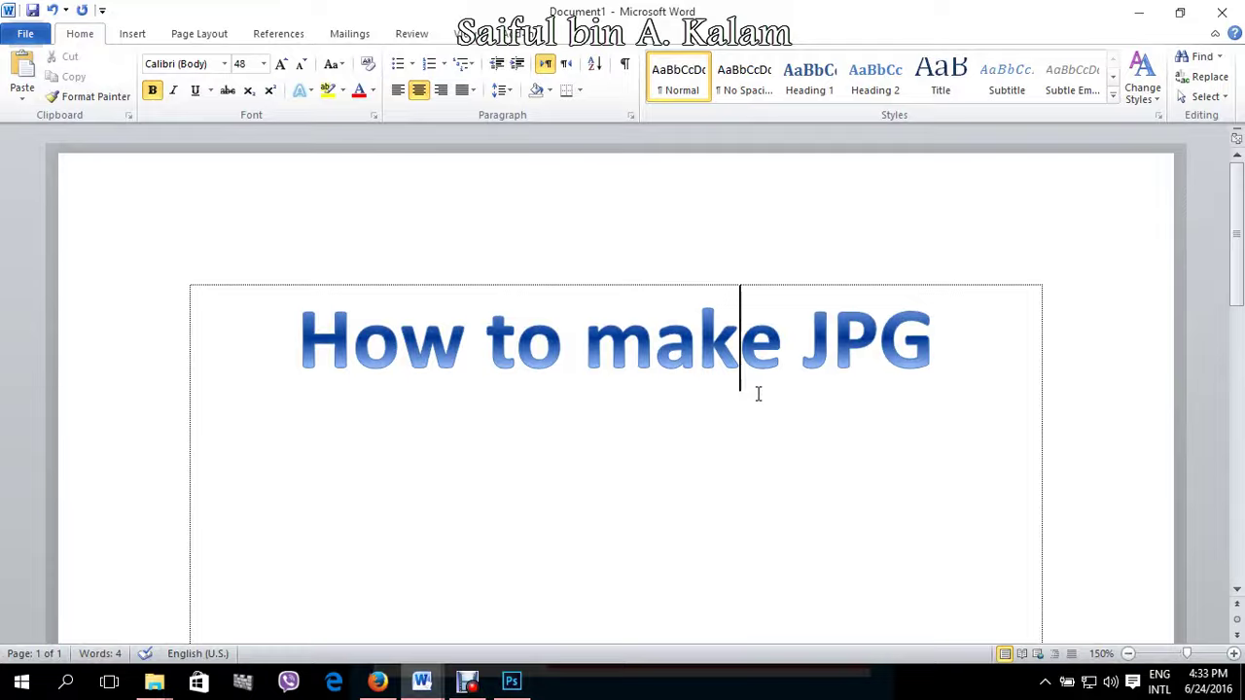
key(Print)
drag(196, 242, 1099, 490)
click(1056, 509)
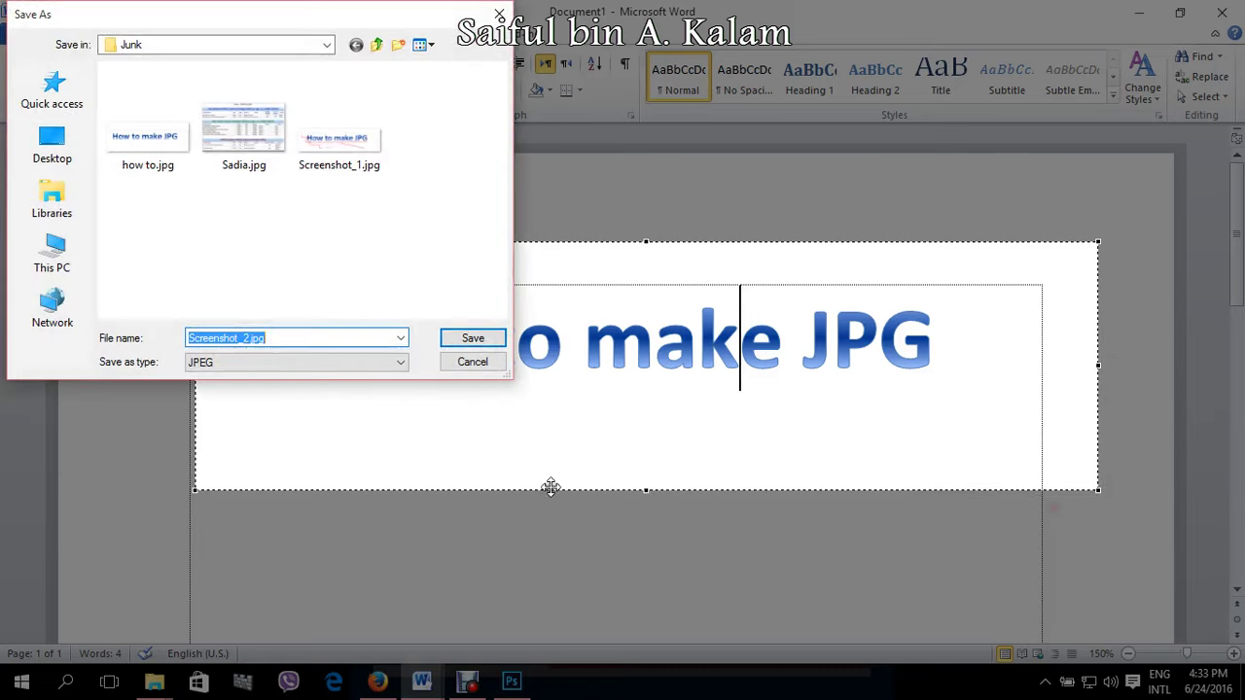
click(252, 367)
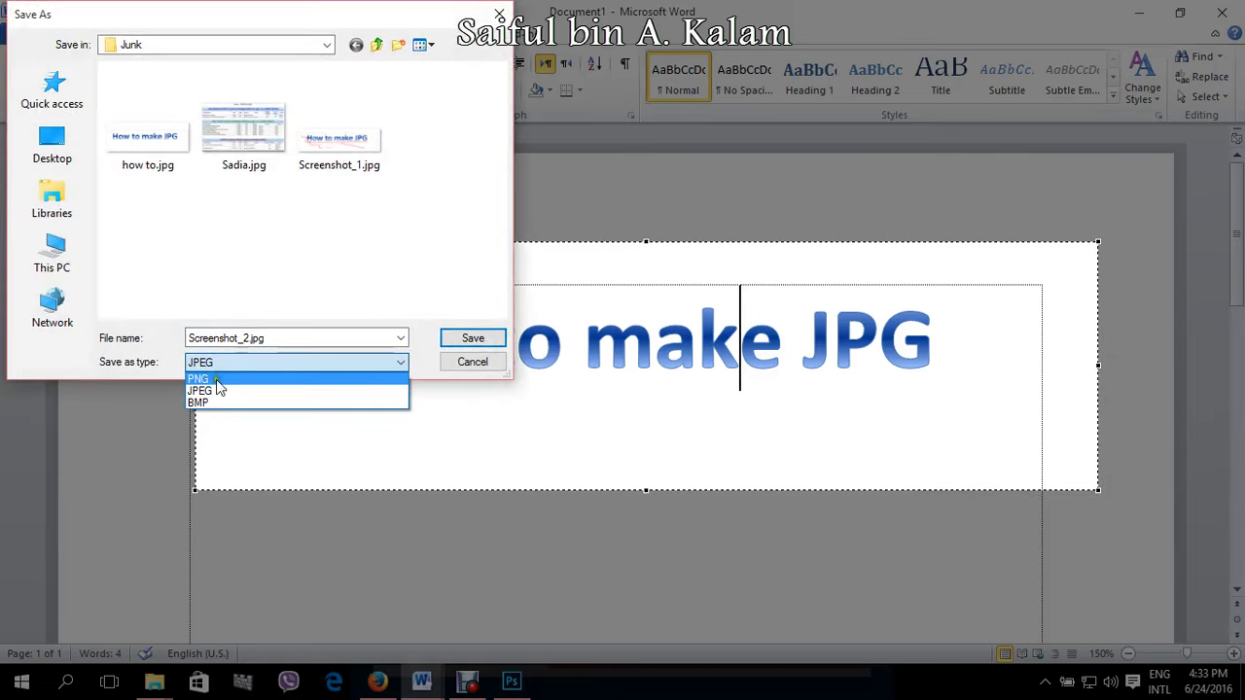
click(490, 367)
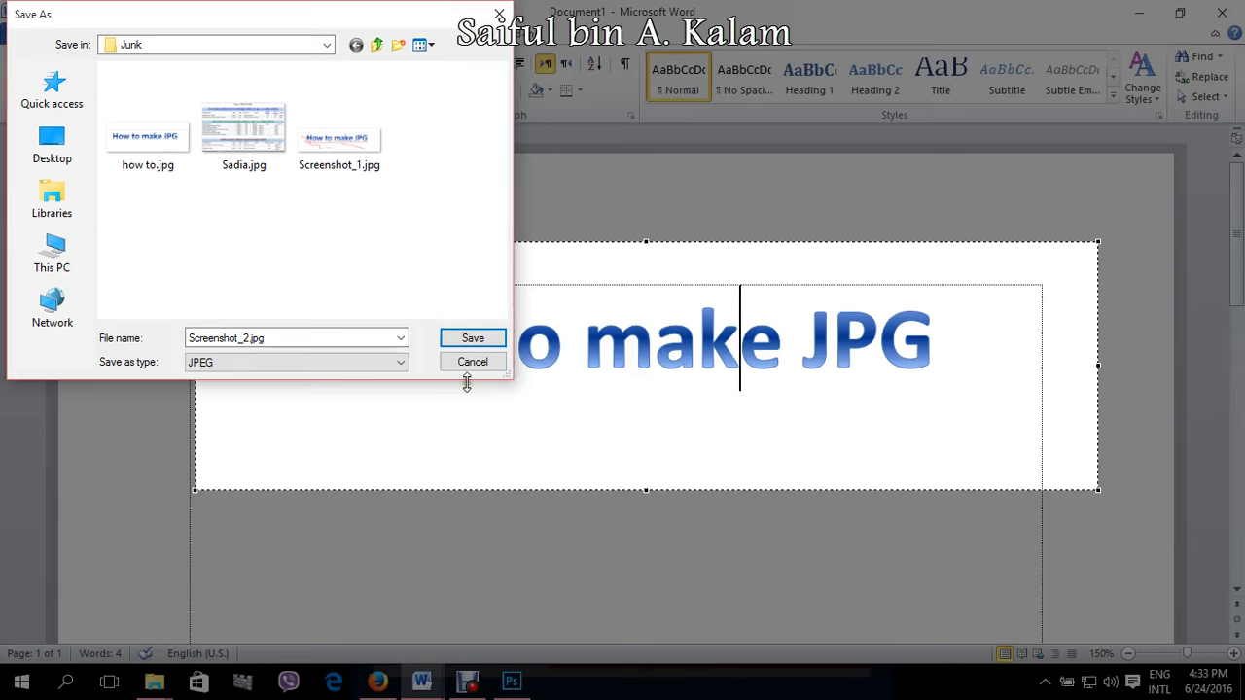
click(476, 361)
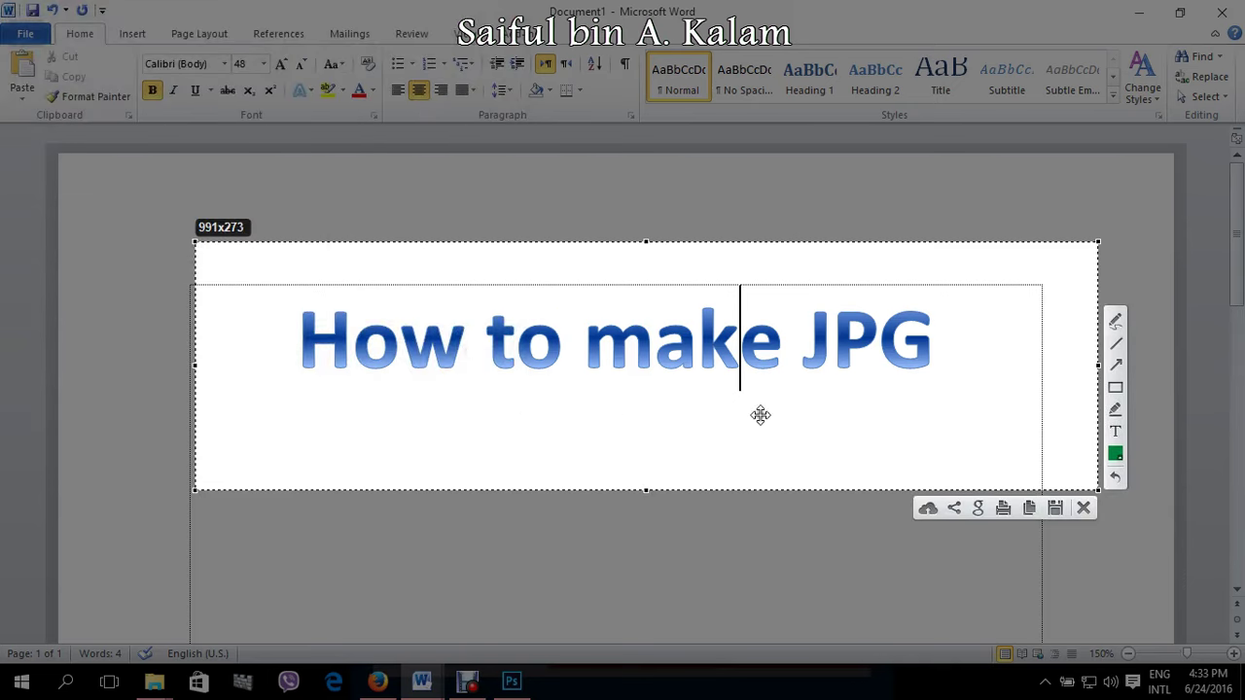
- Copy the capture, then delete and restore both the title text and the title box
click(1030, 508)
drag(951, 346, 173, 334)
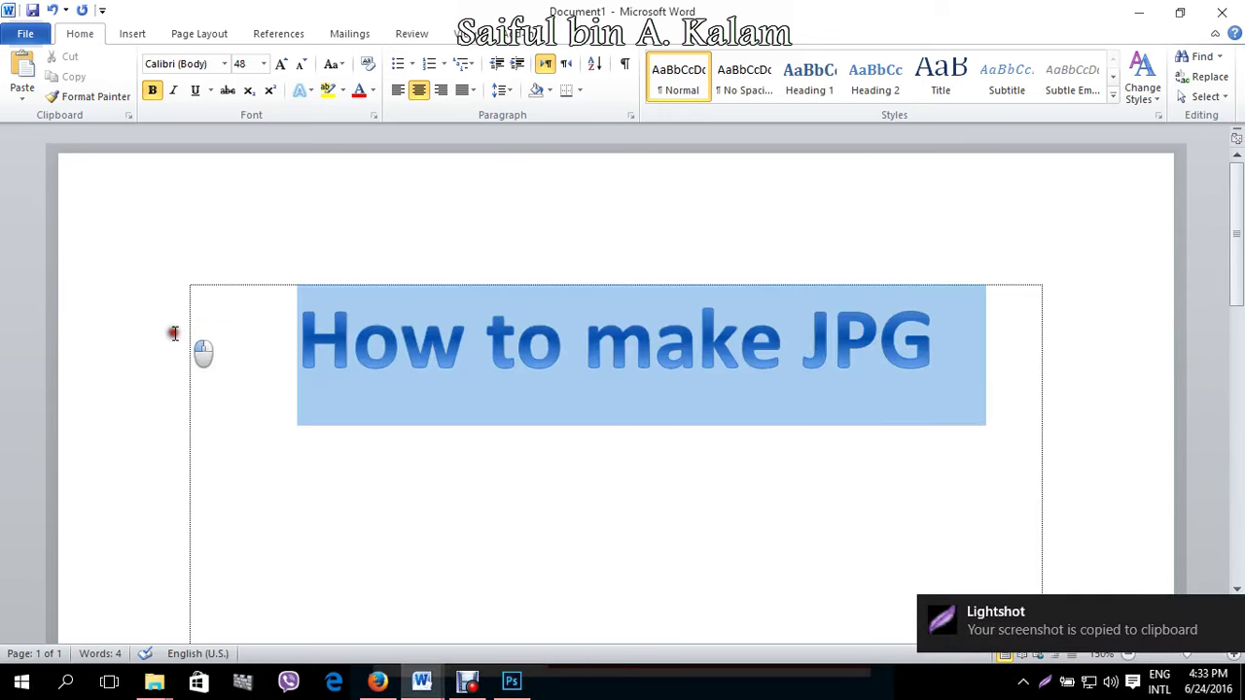
key(Delete)
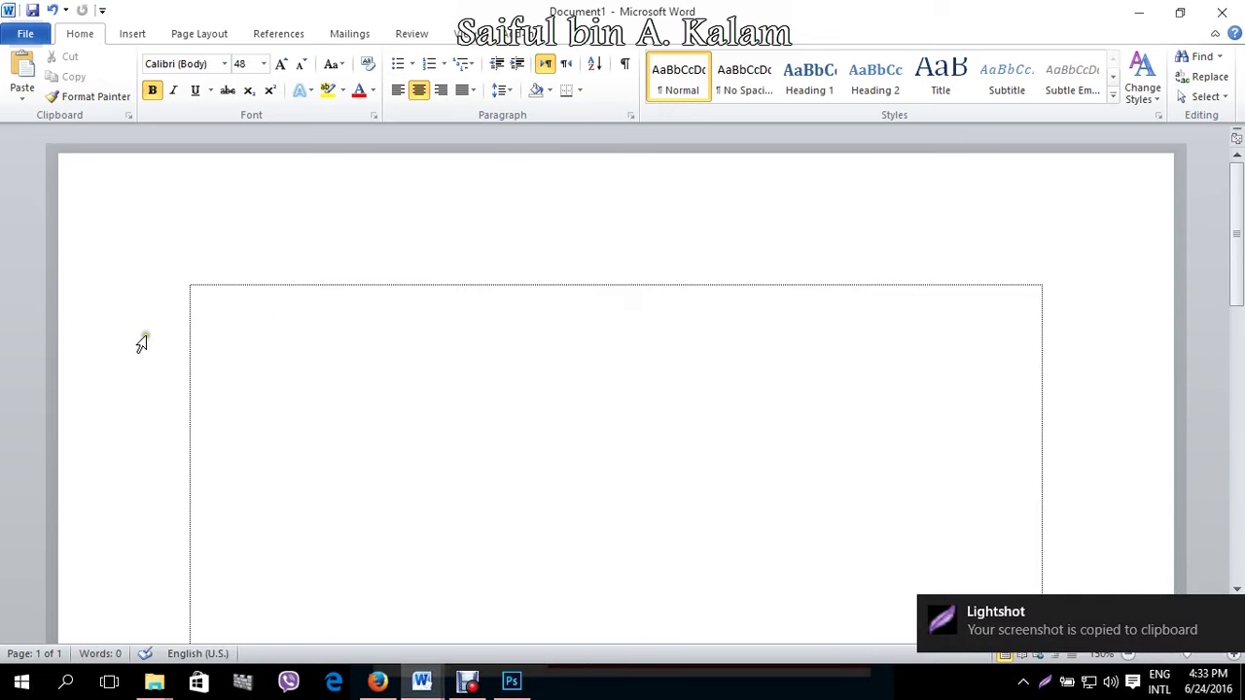
key(ctrl+z)
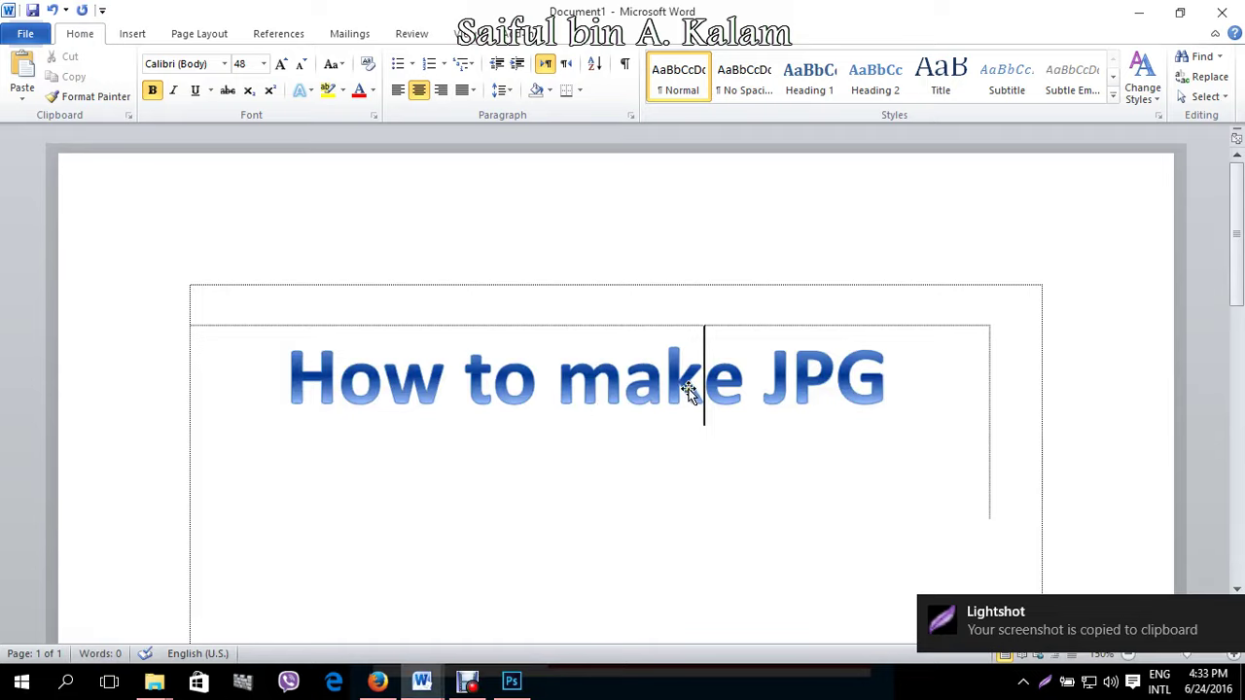
click(675, 448)
key(Delete)
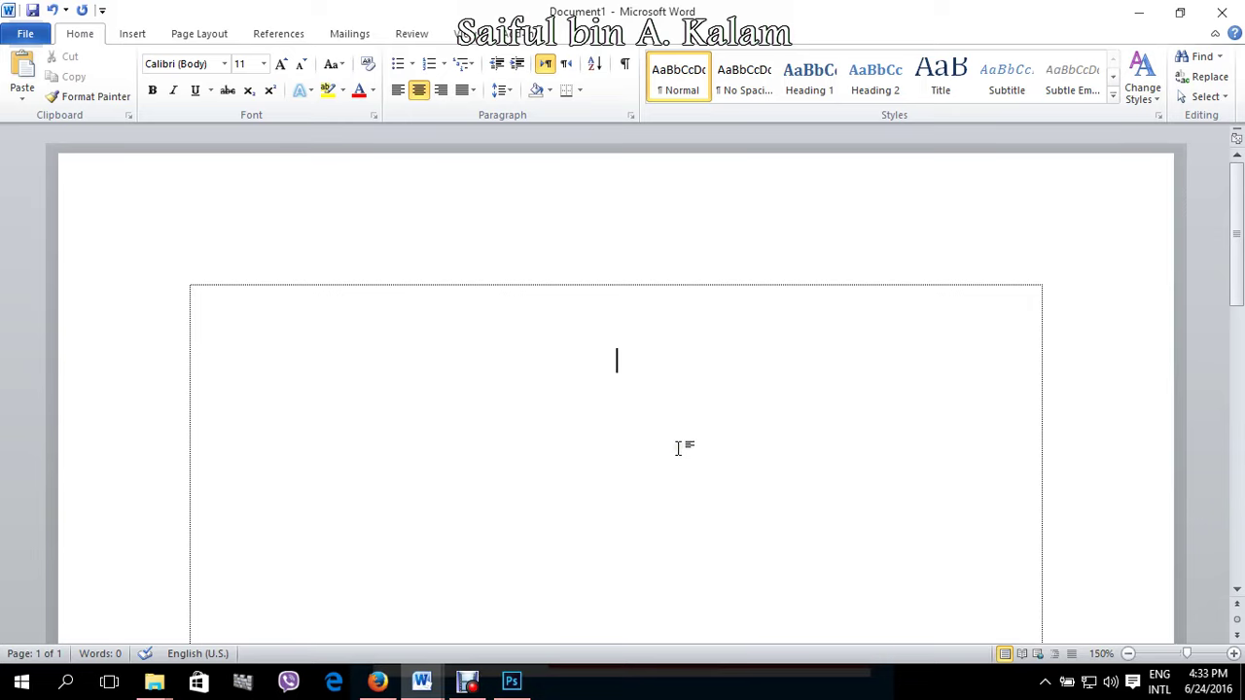
key(ctrl+z)
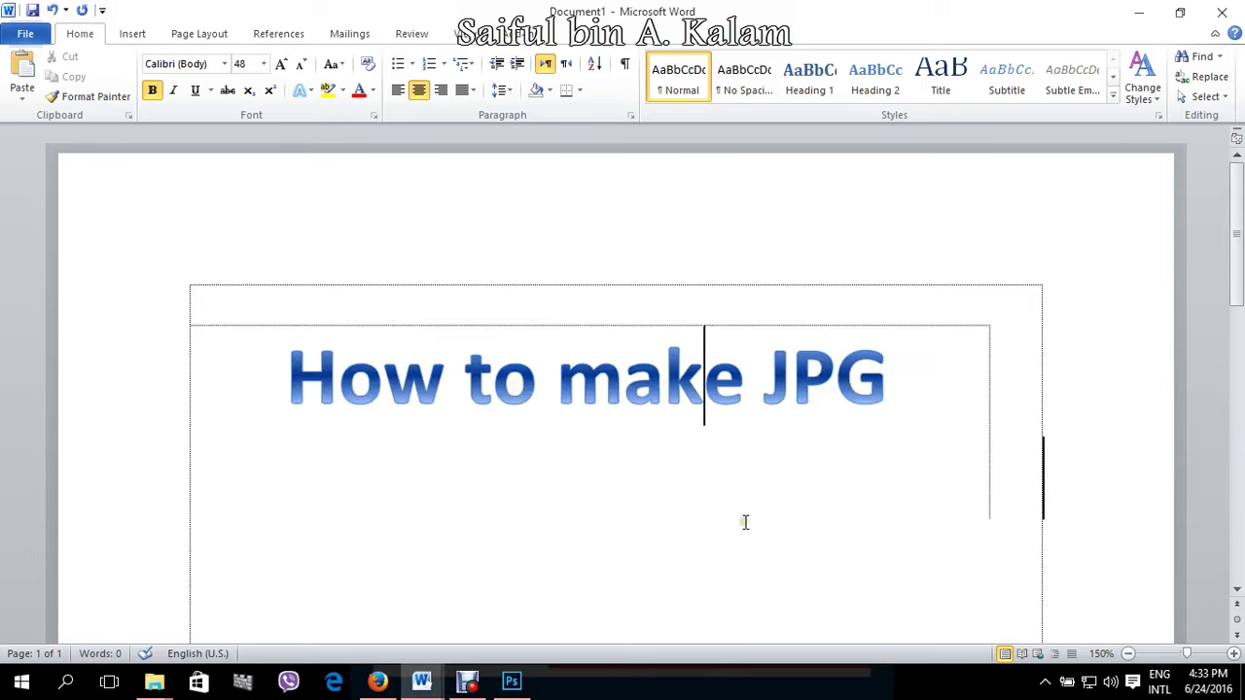
- Paste the captured title image below the original title
key(ctrl+v)
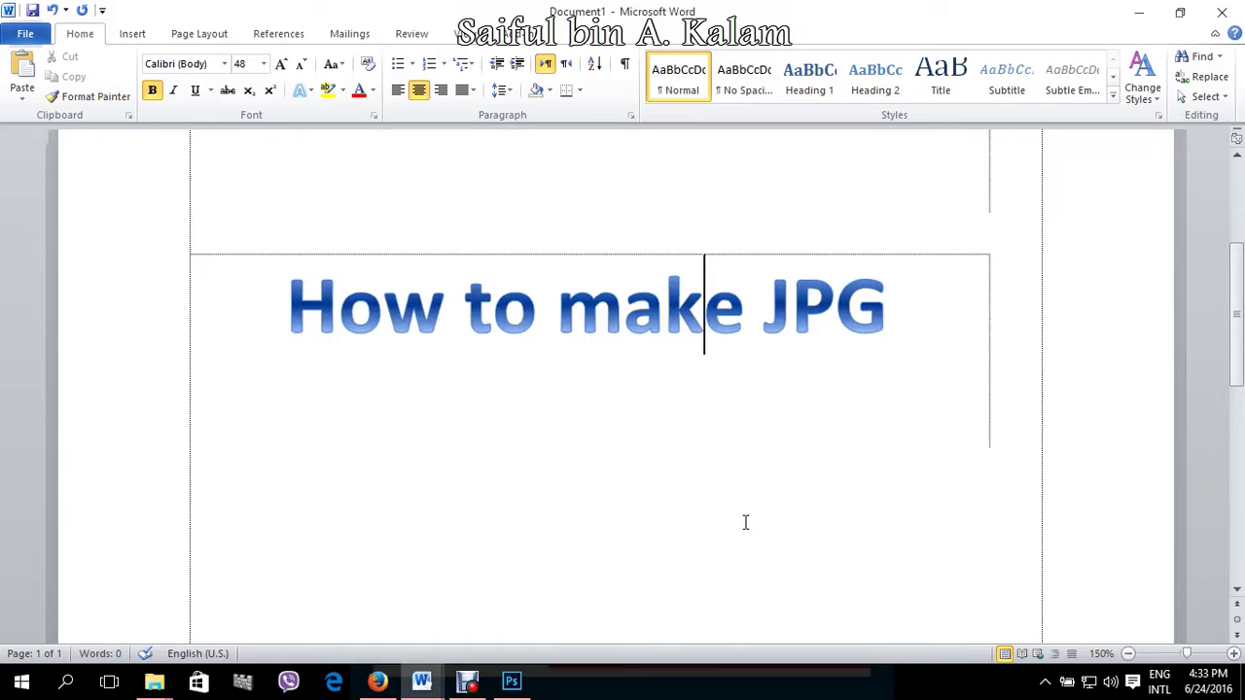
scroll(745, 523, up, 1)
scroll(740, 527, down, 2)
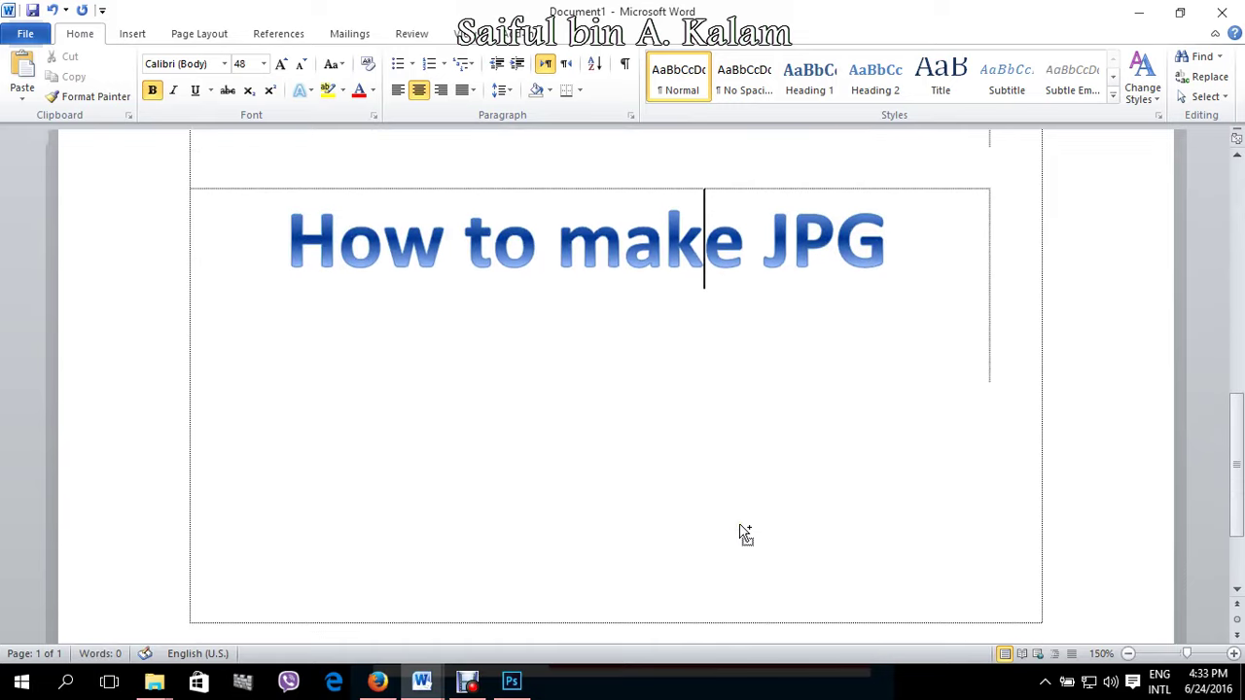
scroll(745, 534, down, 1)
scroll(736, 522, up, 1)
scroll(739, 519, up, 2)
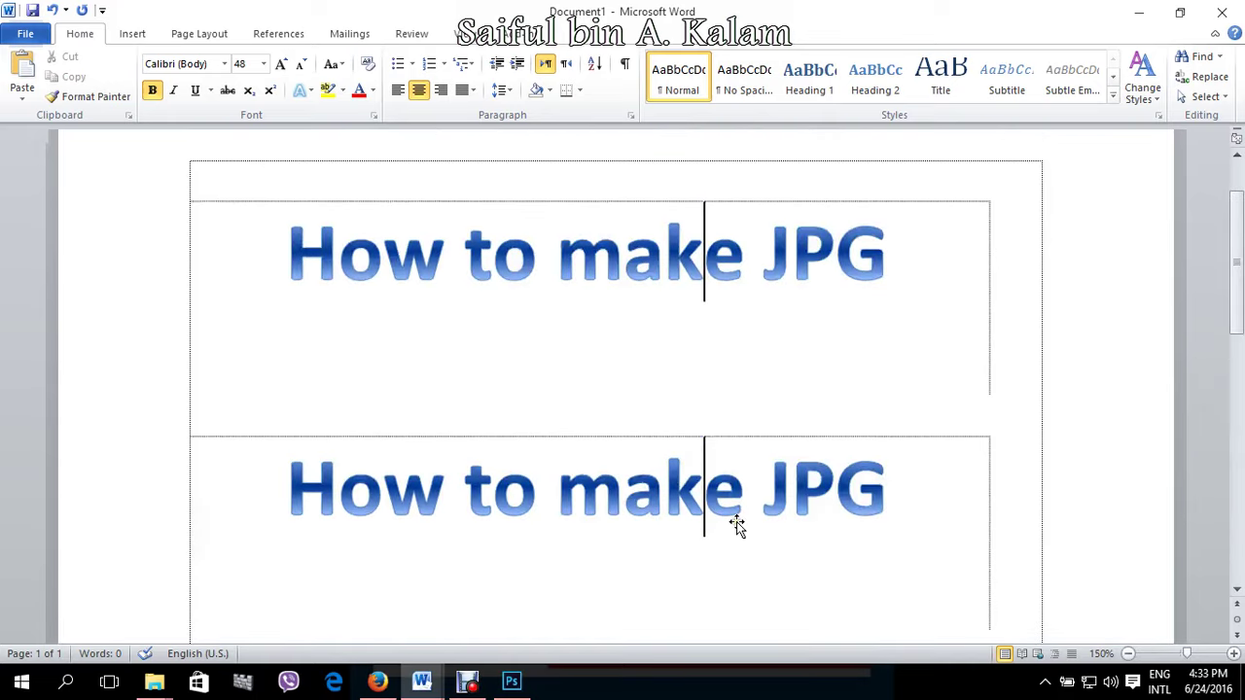
scroll(736, 525, up, 1)
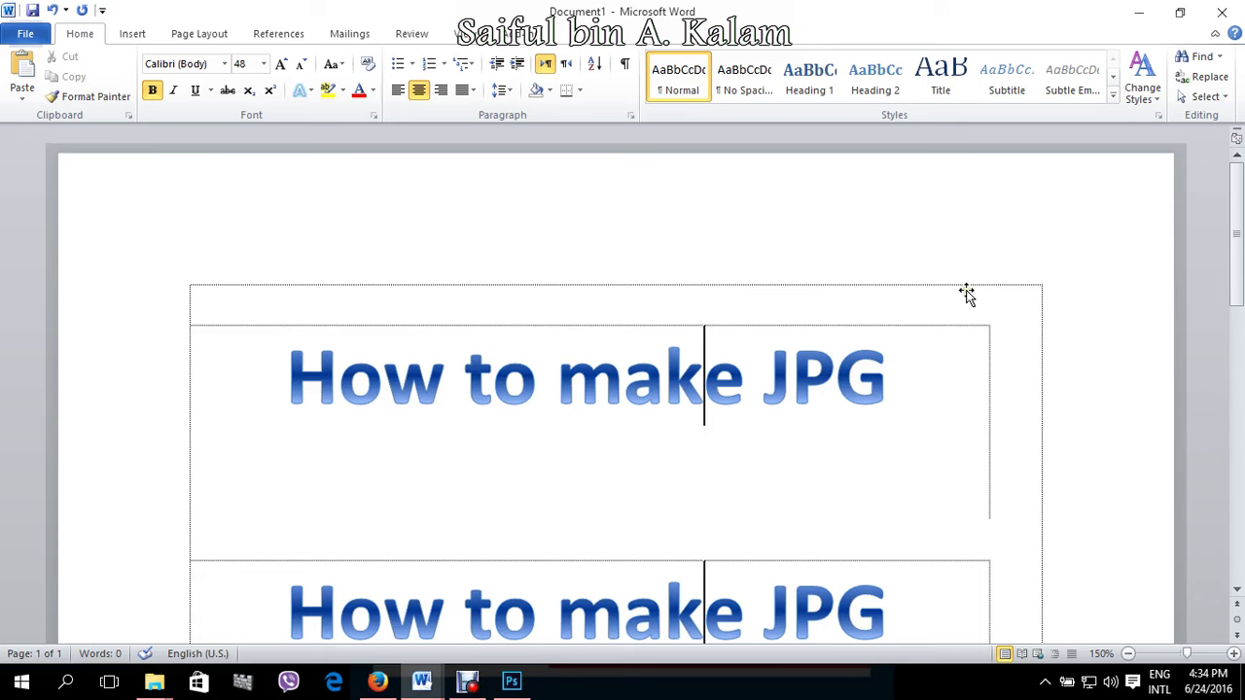
key(Print)
mouse_move(177, 222)
mouse_down()
mouse_move(856, 439)
mouse_move(1049, 535)
mouse_up()
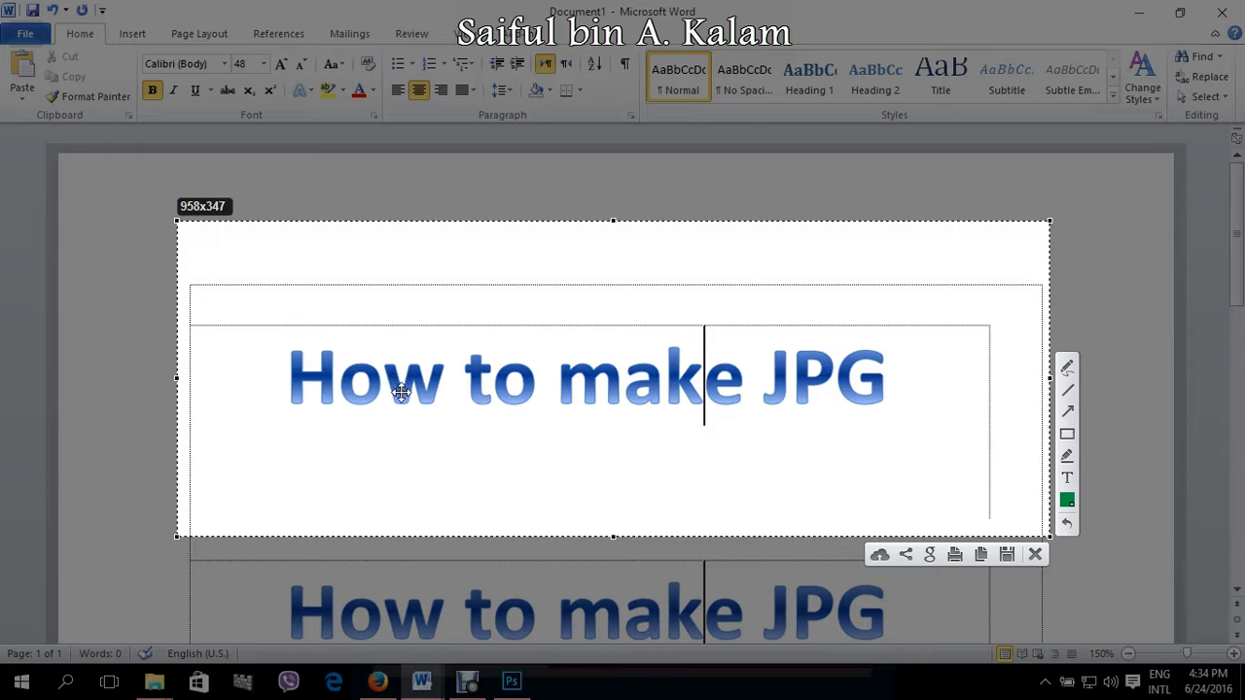
mouse_move(908, 554)
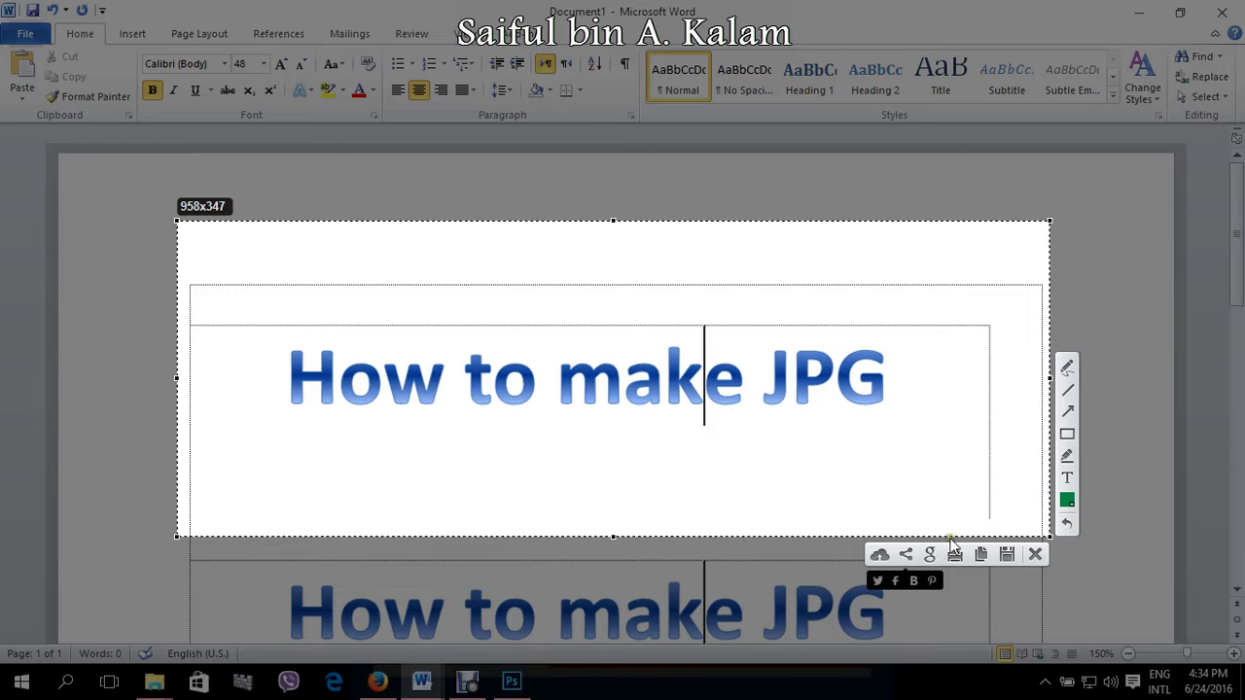
key(ctrl+c)
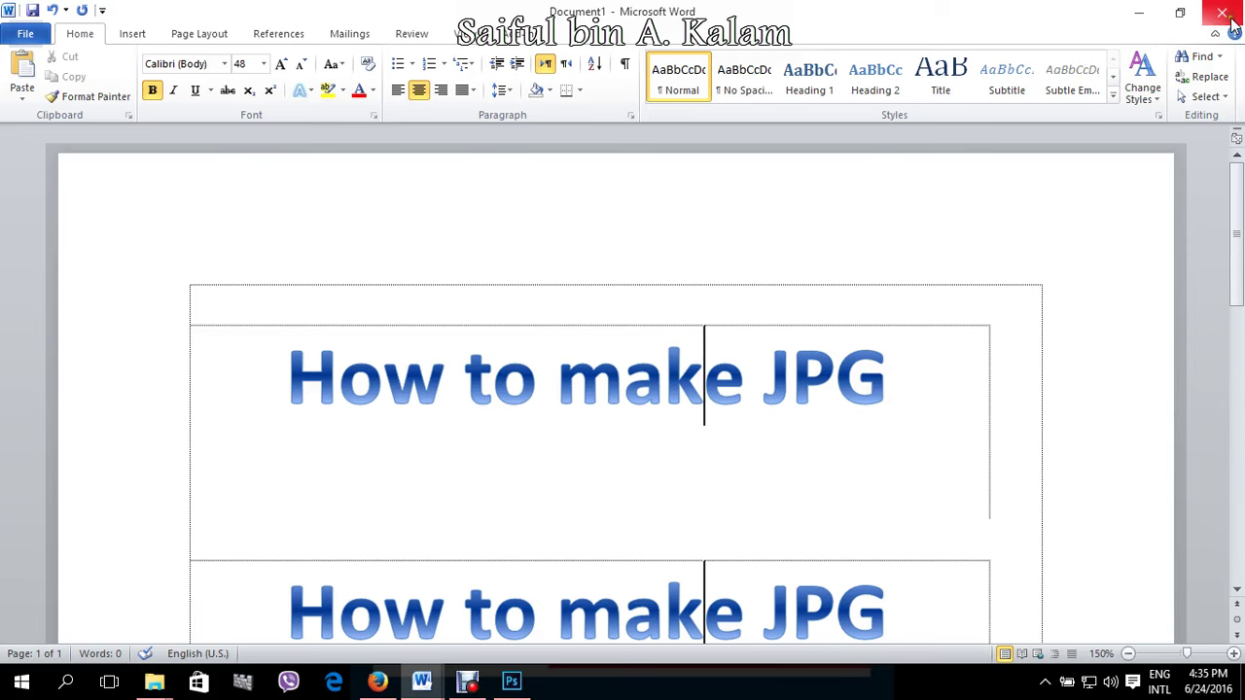
- Close the Word document without saving and minimize the folder window
click(1233, 16)
click(641, 358)
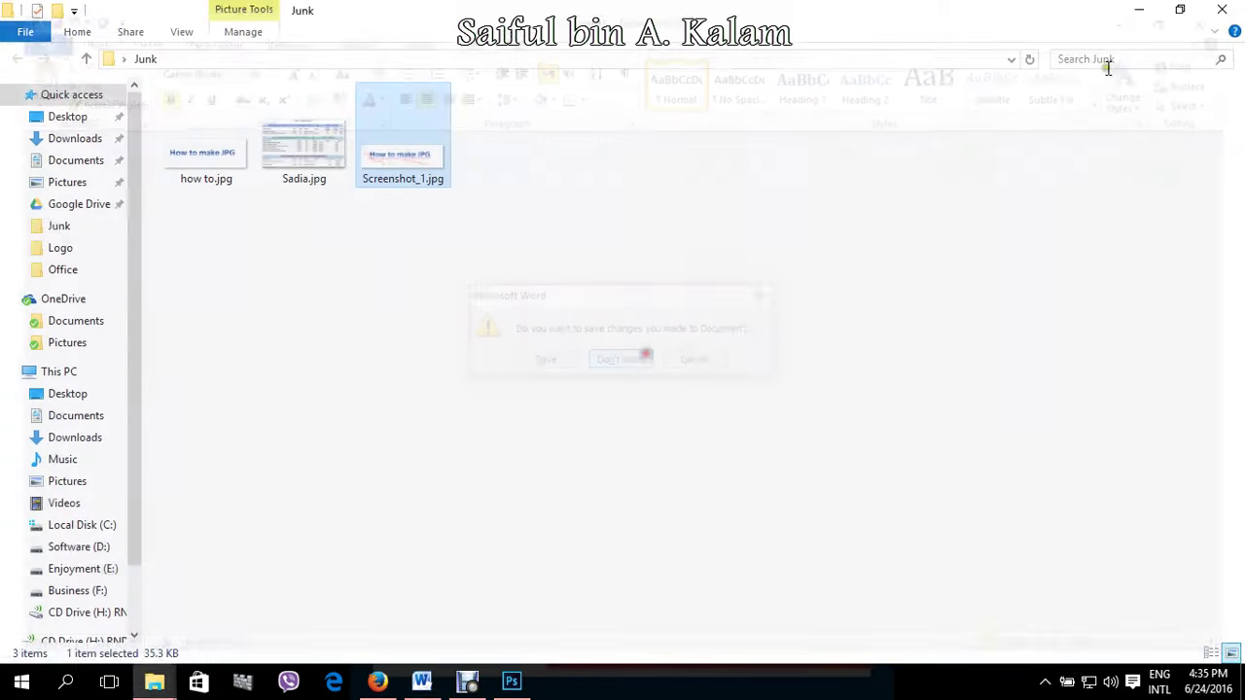
click(1138, 16)
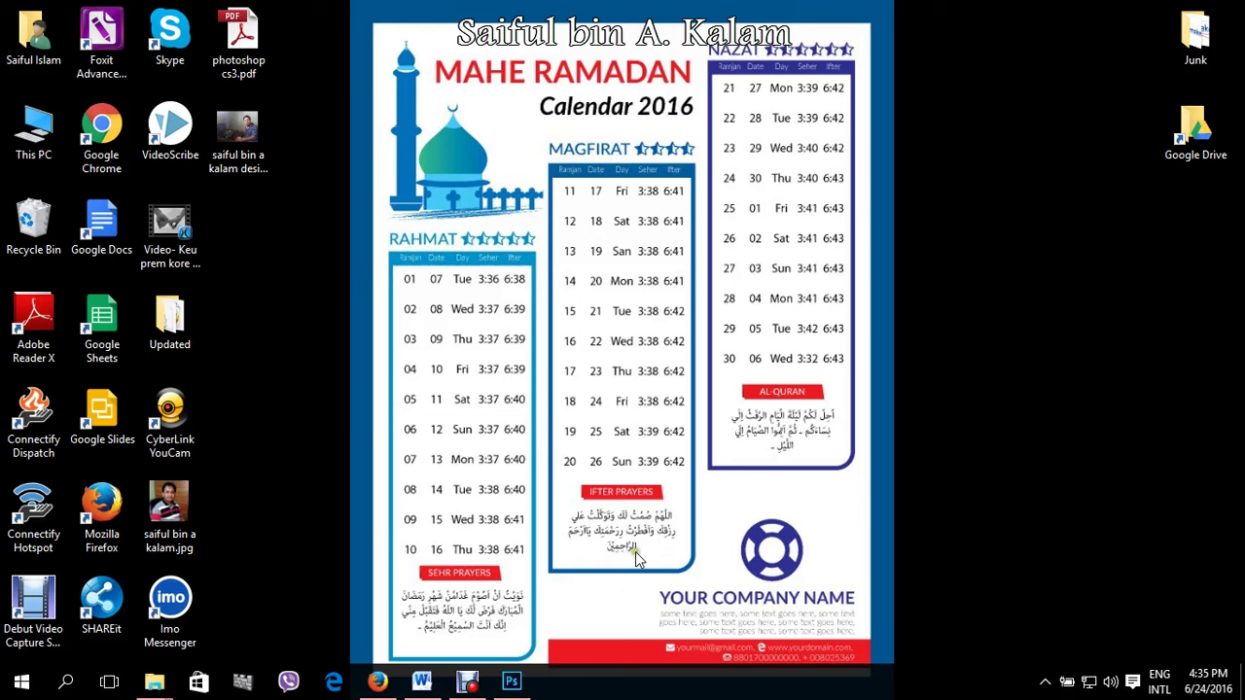
- Capture the Mahe Ramadan calendar and send it to Google's similar-image search
key(Print)
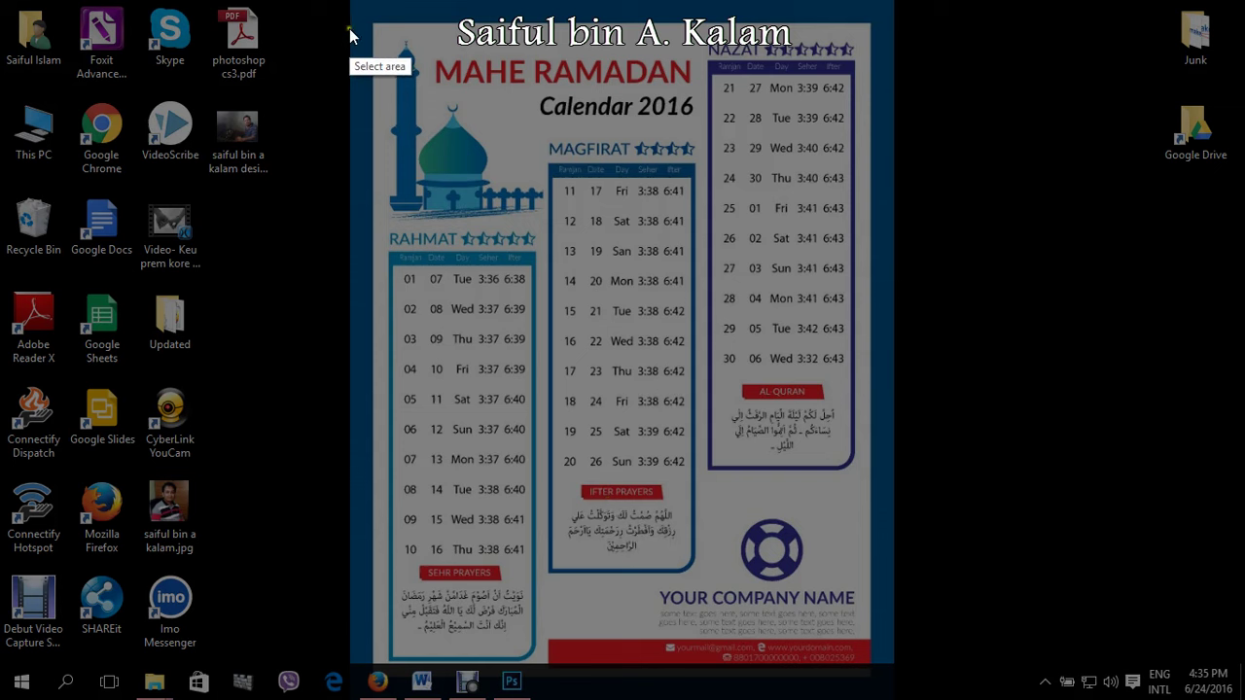
drag(350, 5, 896, 665)
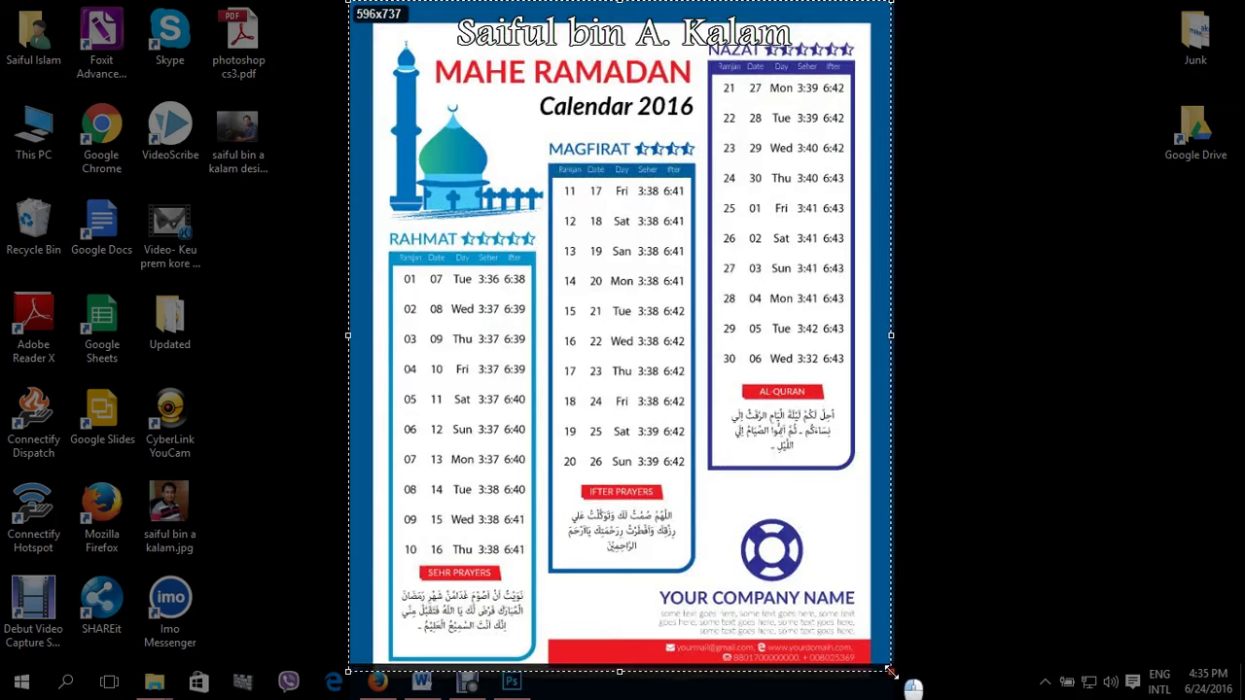
drag(897, 665, 894, 661)
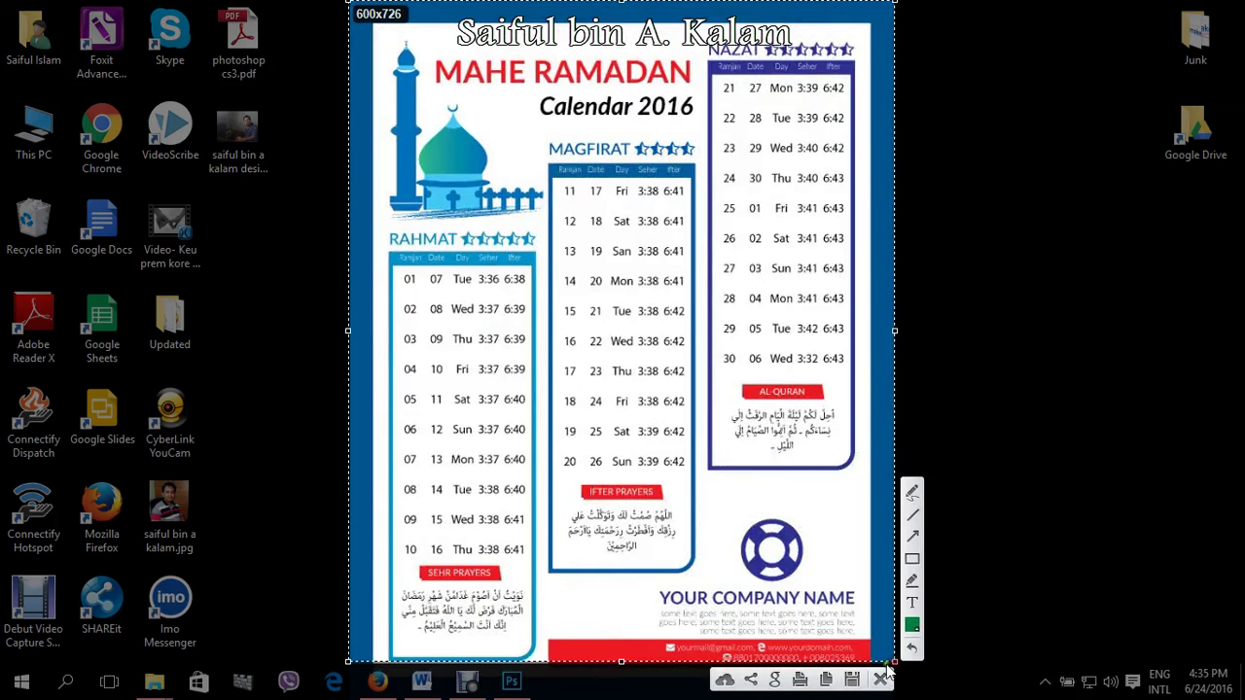
click(775, 681)
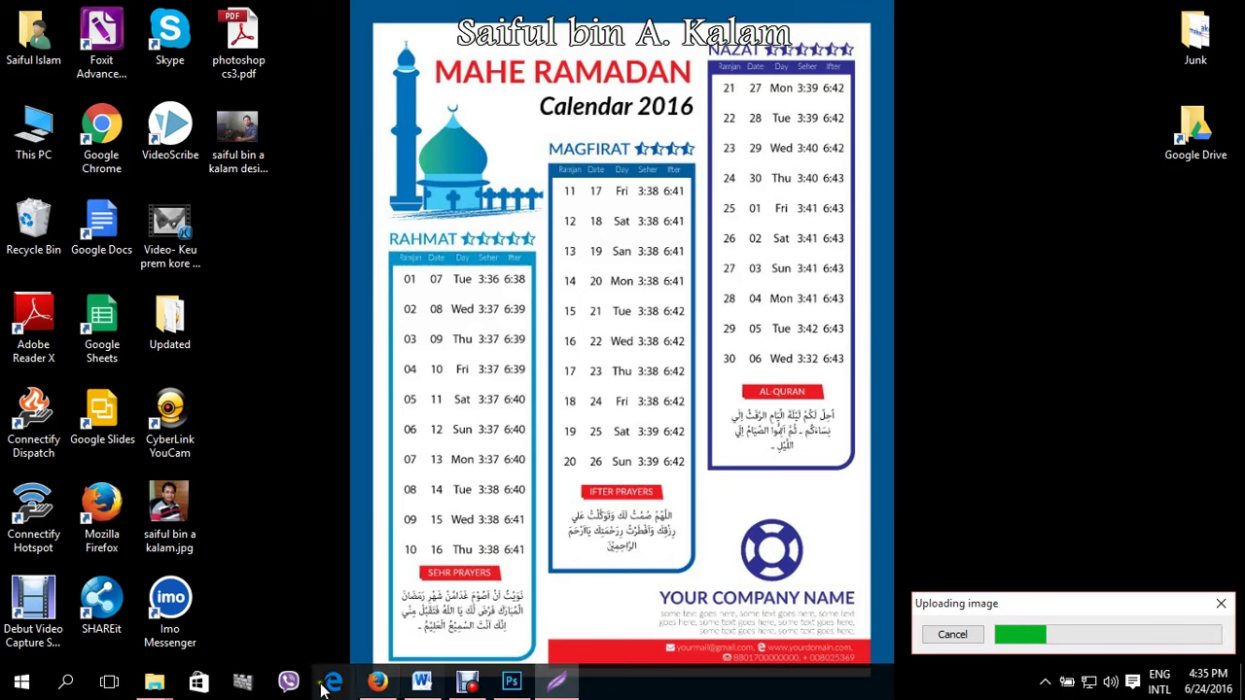
click(377, 681)
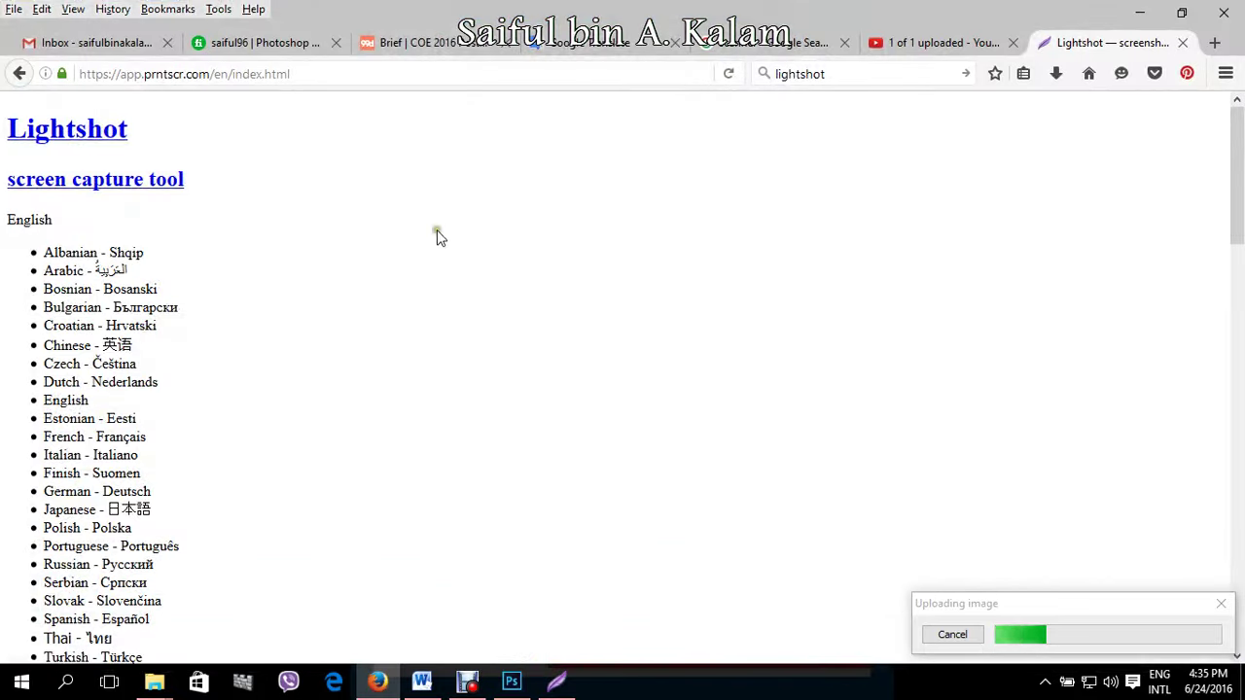
- Reload the Lightshot page at app.prntscr.com in Firefox and scroll down through it
click(491, 68)
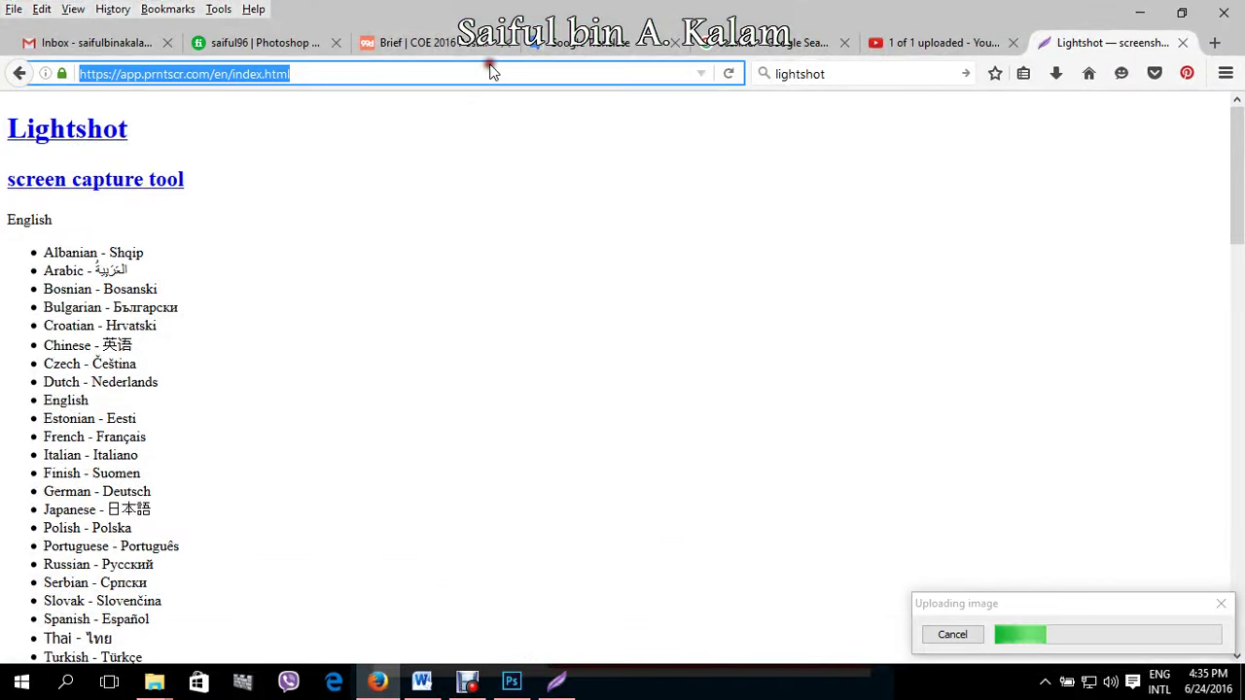
key(Return)
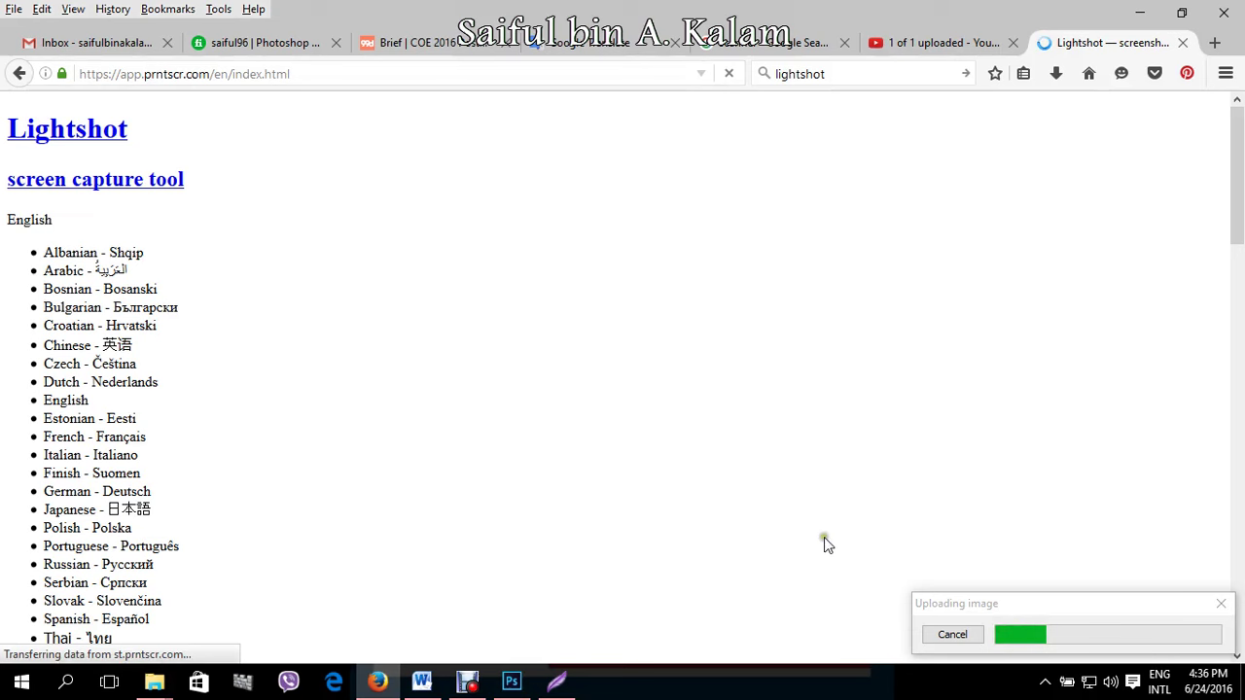
scroll(641, 550, down, 5)
scroll(642, 550, down, 6)
scroll(641, 549, down, 4)
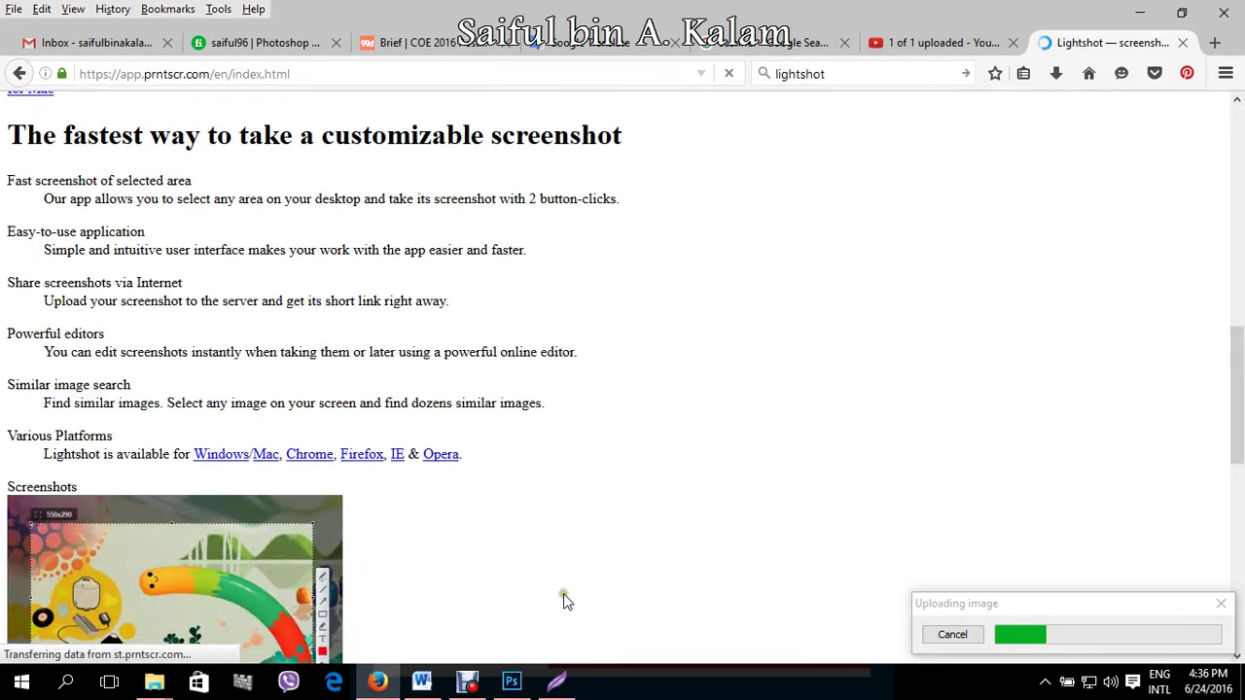
- Check the Lightshot page while the upload continues, then bring the Debut recorder to the front
click(468, 682)
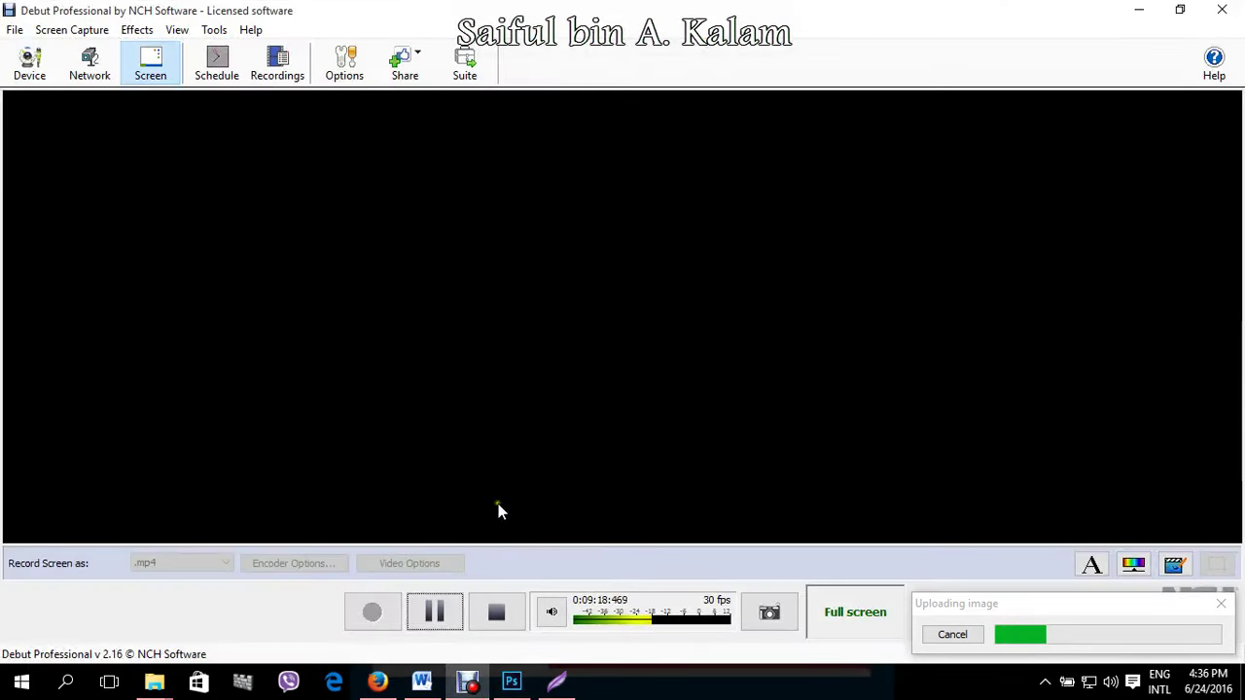
click(377, 682)
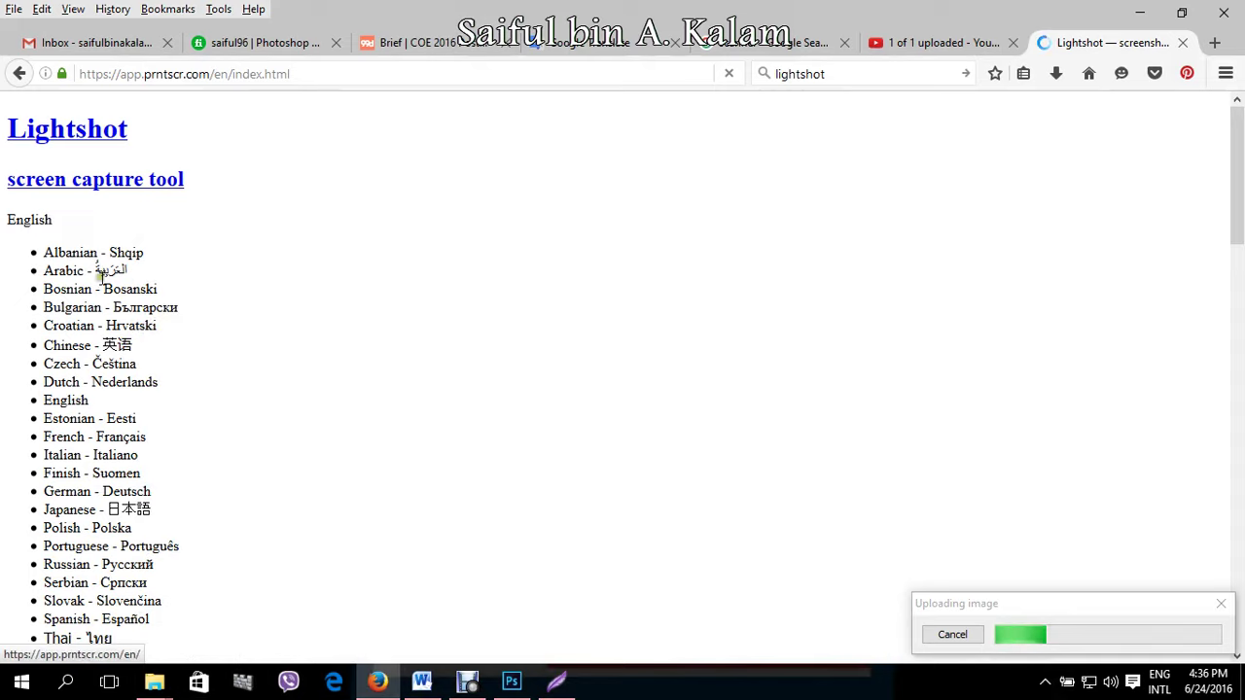
scroll(97, 260, down, 2)
scroll(172, 412, down, 5)
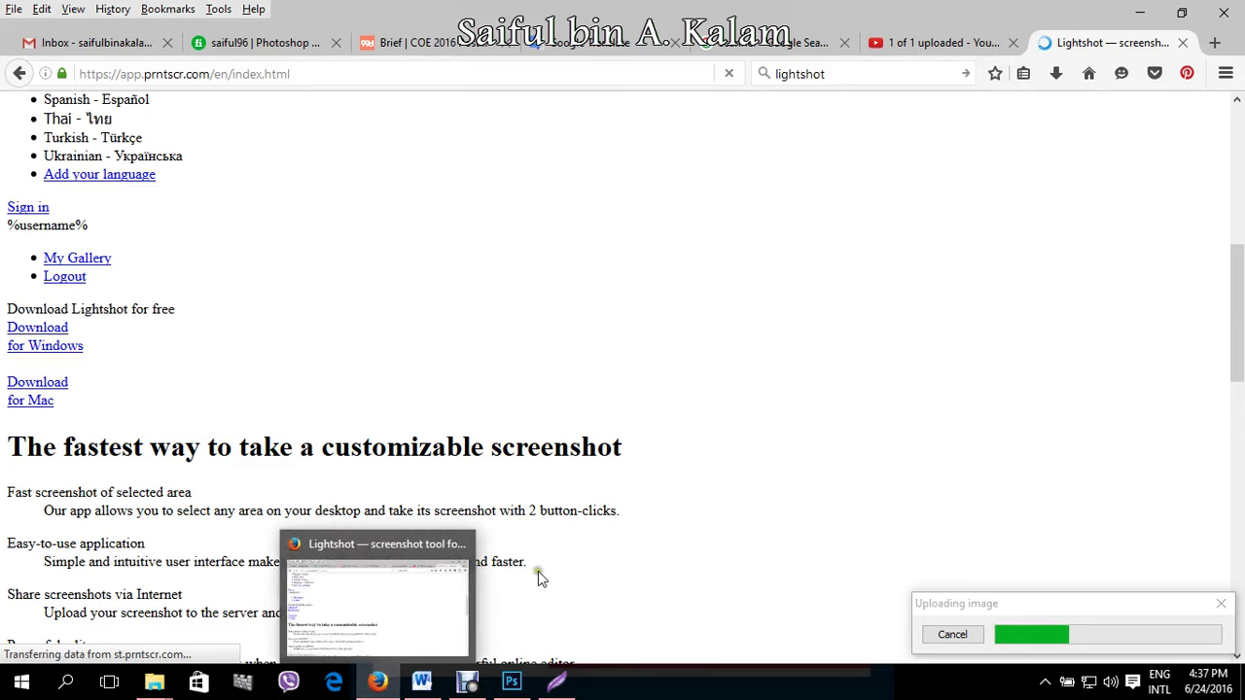
click(764, 574)
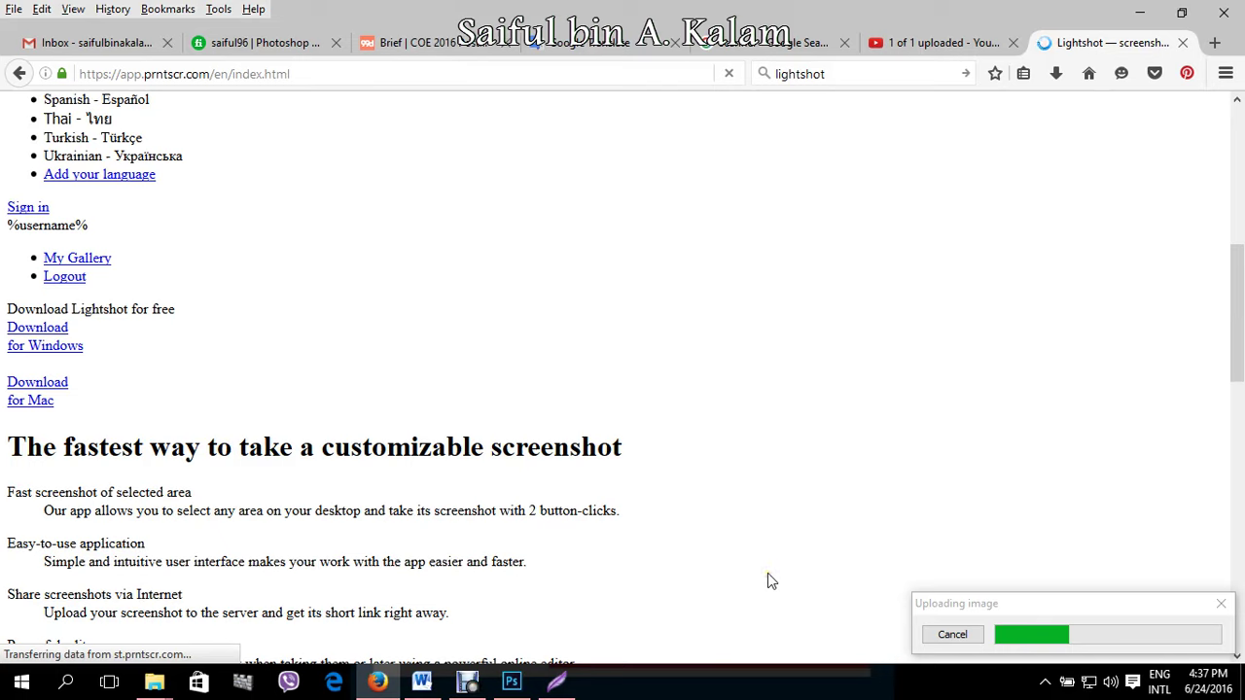
click(469, 682)
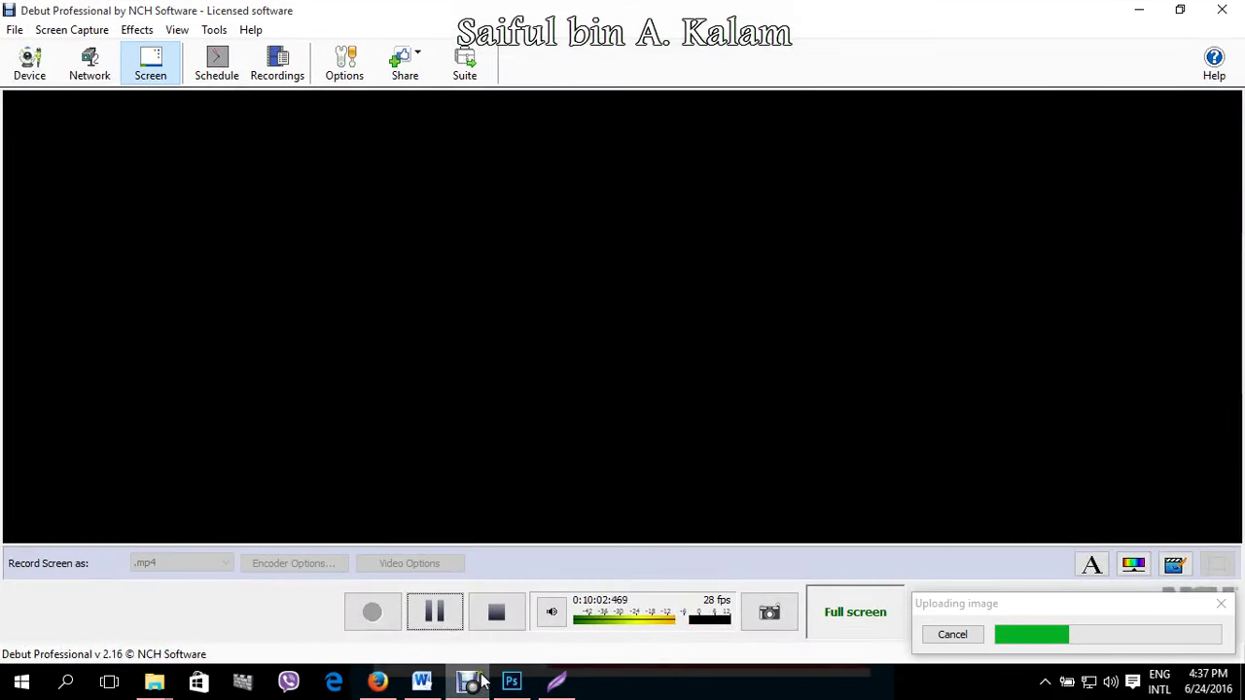